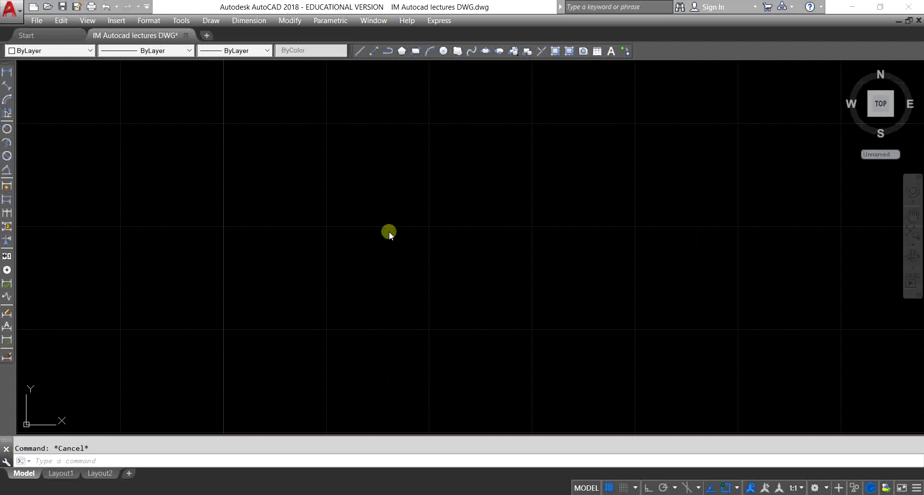
# Start a new table with TB, opening Insert Table with Standard style, 5 columns and 10 rows
pyautogui.click(499, 256)
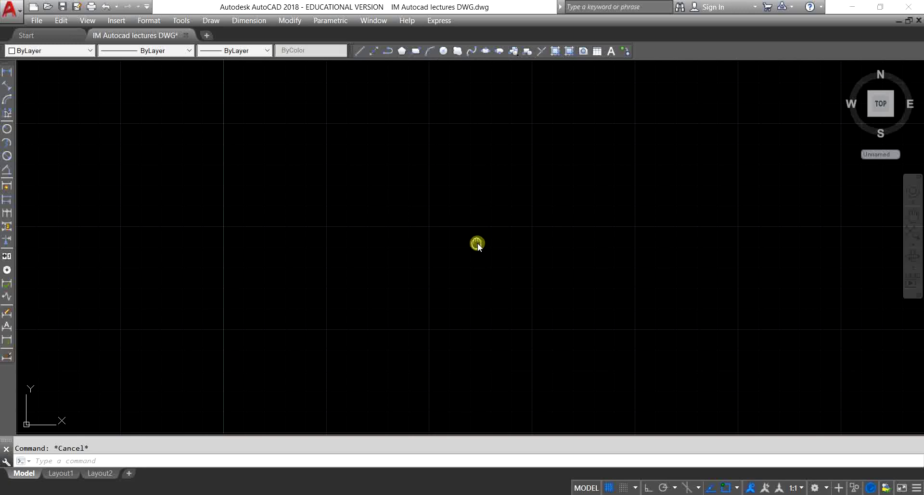
pyautogui.moveTo(476, 243); pyautogui.dragTo(377, 206, button='middle')
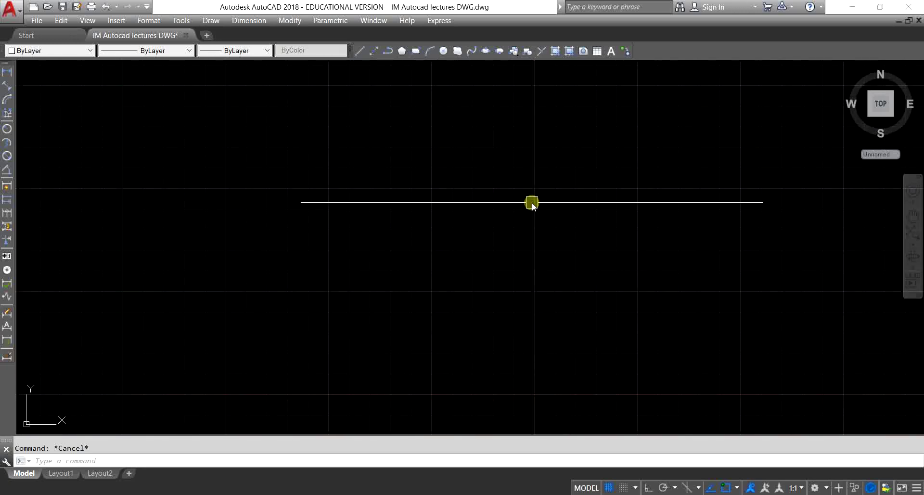
pyautogui.write('TB')
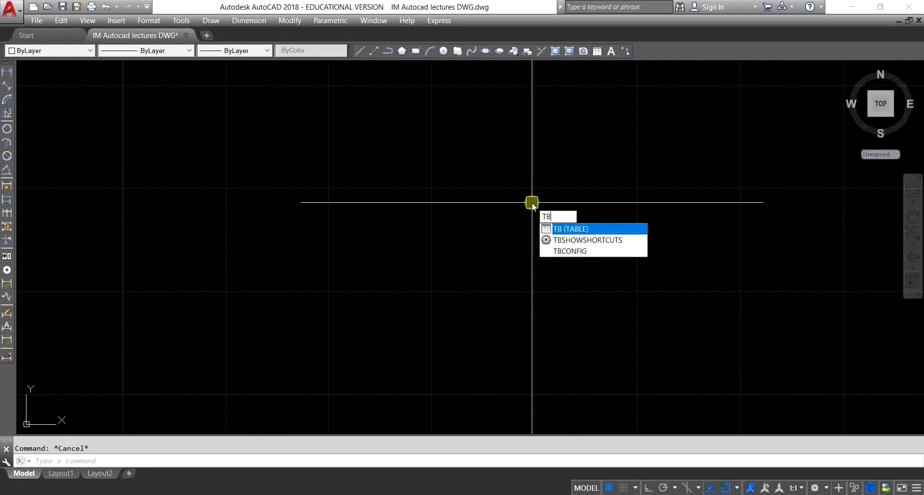
pyautogui.press('Return')
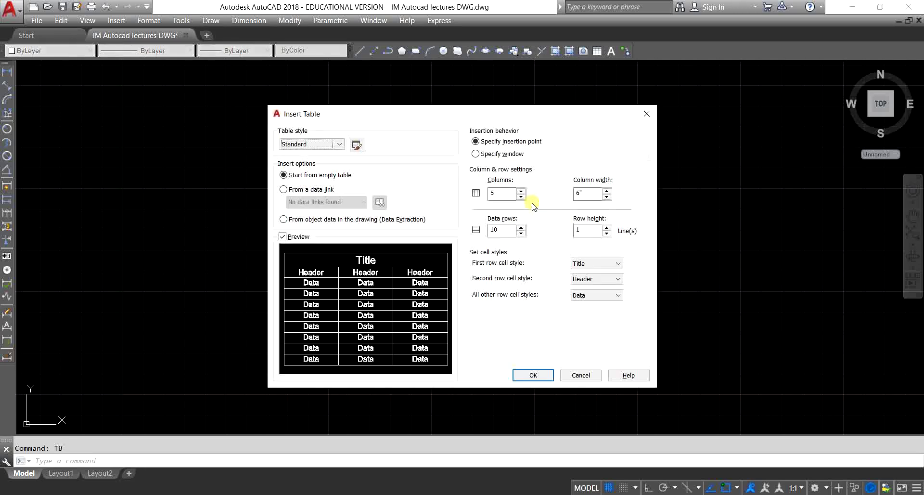
pyautogui.moveTo(540, 115); pyautogui.dragTo(485, 115)
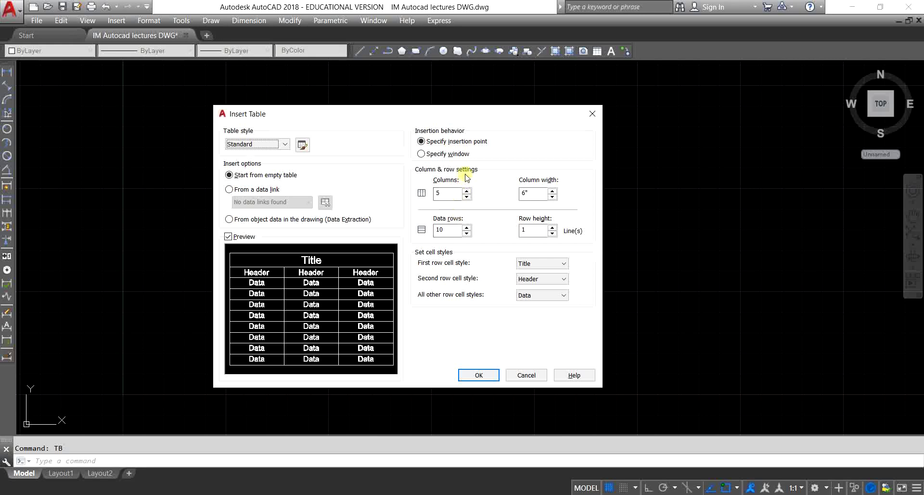
# Enter 6 columns, a 4-inch column width and 8 data rows in Insert Table
pyautogui.doubleClick(448, 193)
pyautogui.write('6')
pyautogui.doubleClick(532, 192)
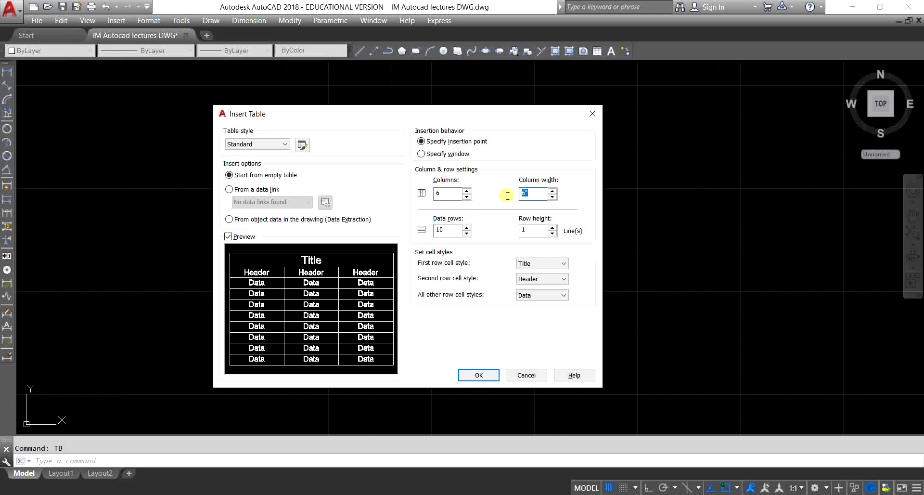
pyautogui.write('4')
pyautogui.doubleClick(459, 235)
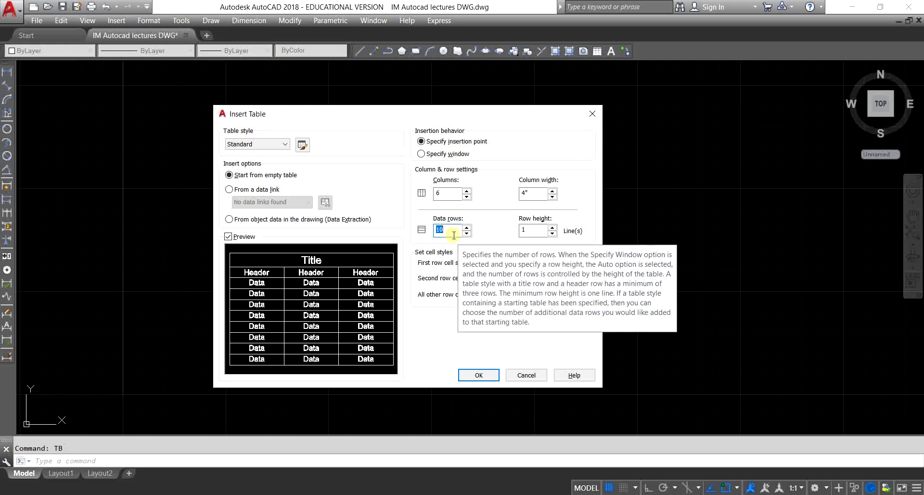
pyautogui.write('8')
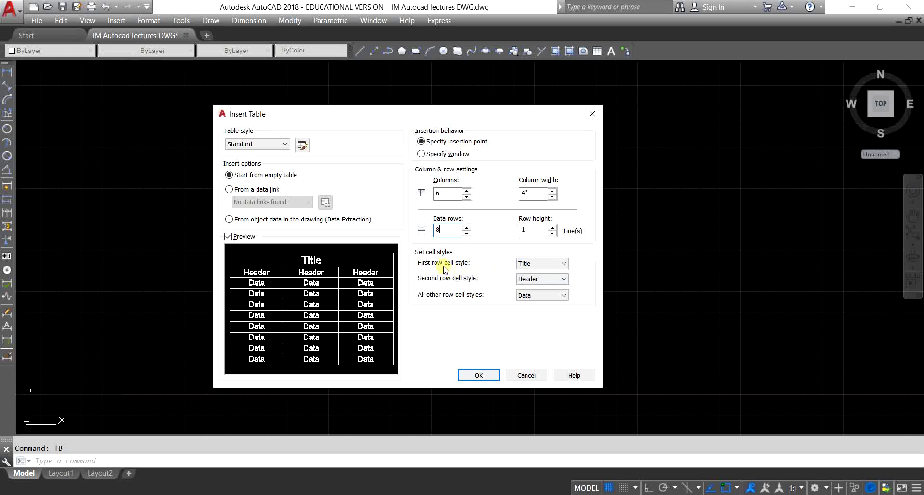
pyautogui.click(526, 264)
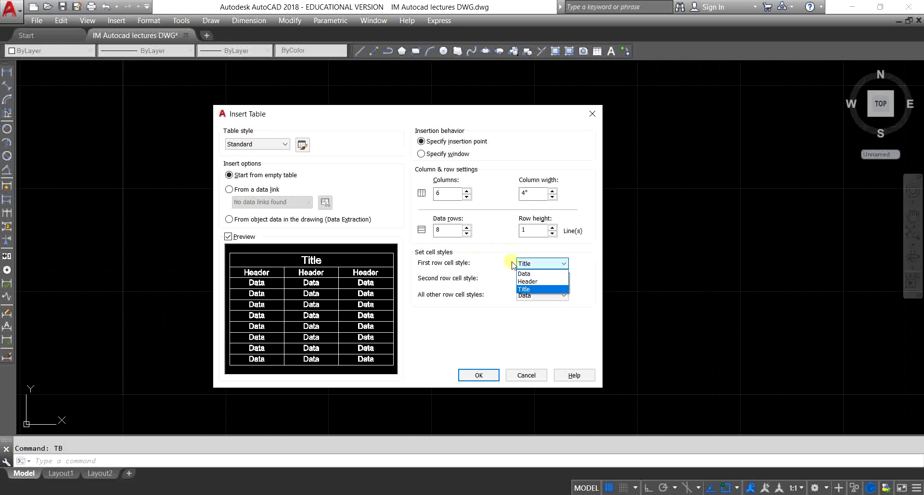
pyautogui.click(546, 264)
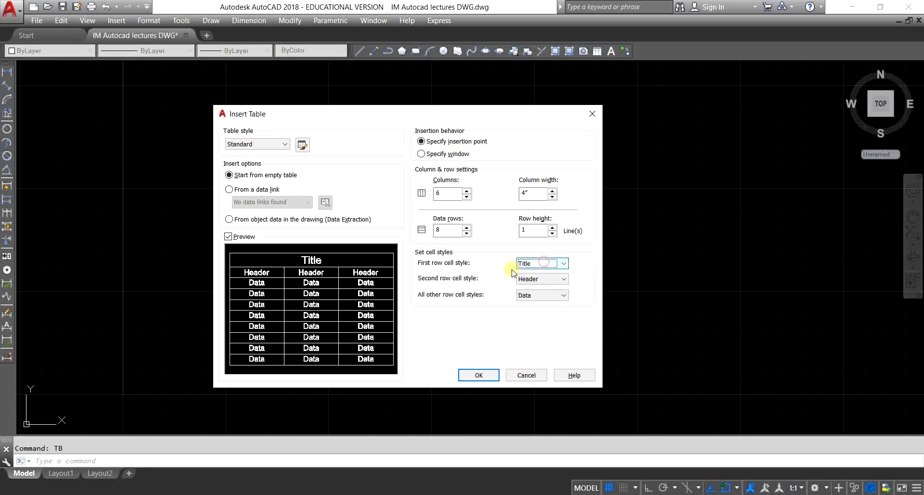
pyautogui.click(539, 279)
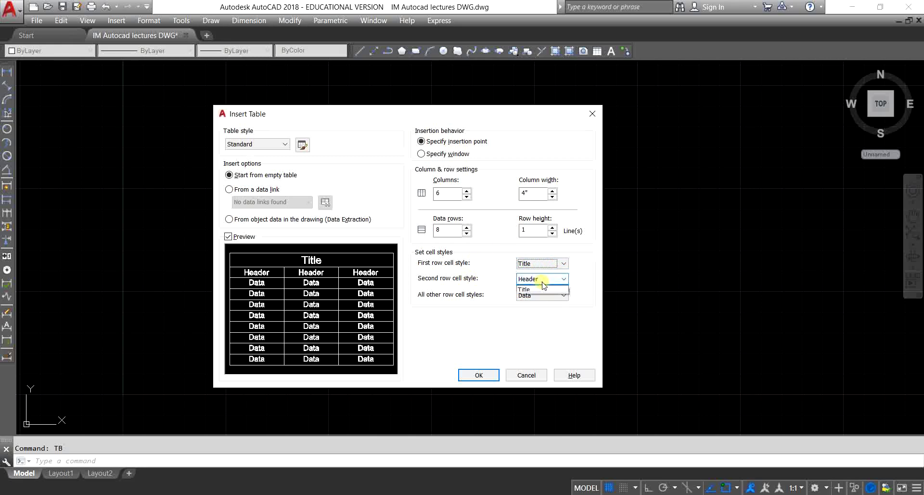
pyautogui.click(534, 294)
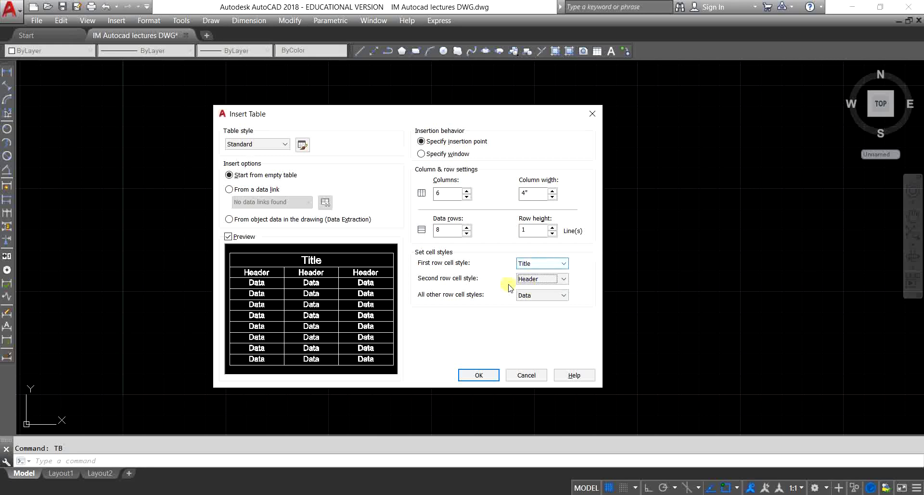
pyautogui.click(444, 232)
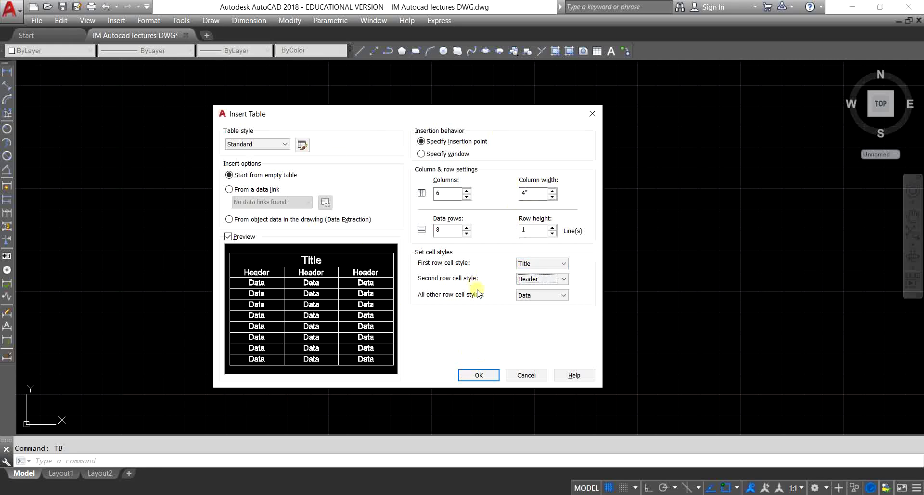
# Place the empty 6-column table at a picked point and close its cell editor
pyautogui.click(479, 375)
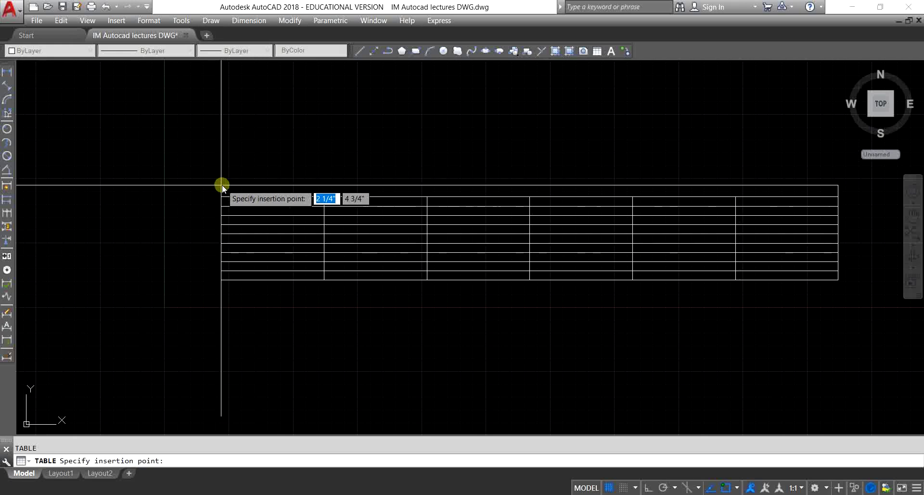
pyautogui.click(207, 148)
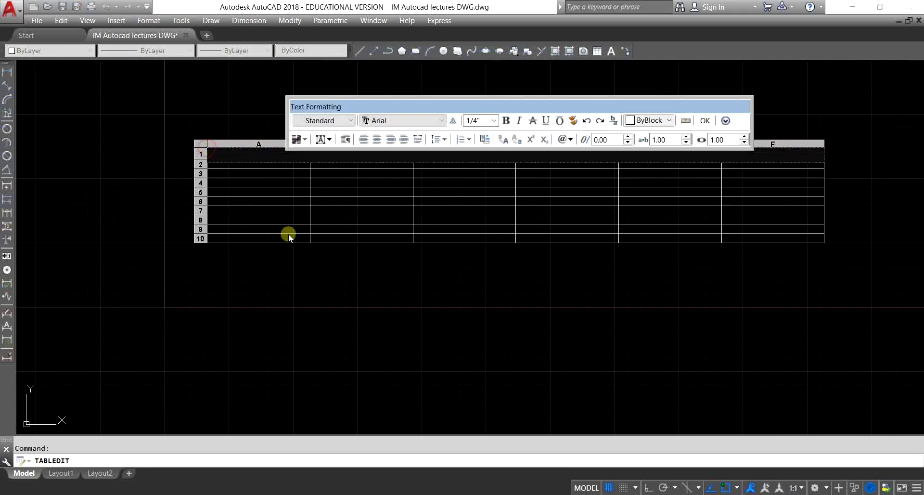
pyautogui.click(373, 305)
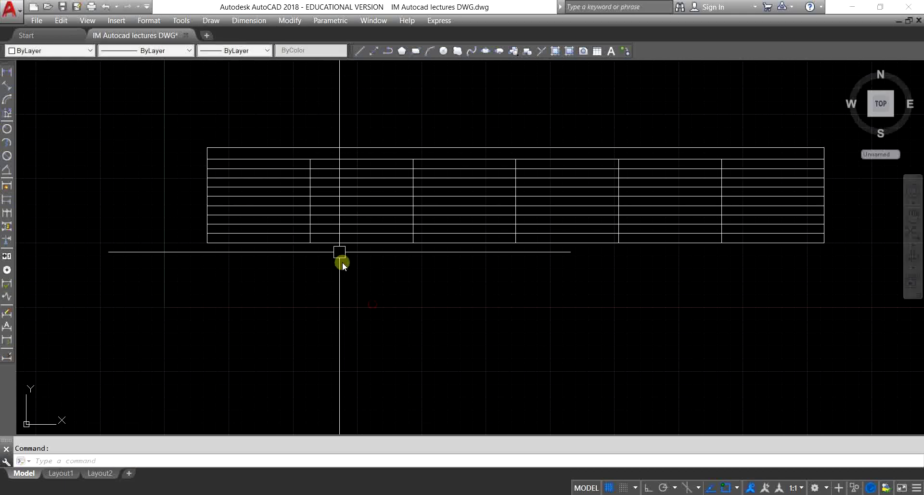
pyautogui.moveTo(342, 262)
pyautogui.mouseDown(button='middle')
pyautogui.moveTo(281, 269)
pyautogui.moveTo(438, 264)
pyautogui.mouseUp(button='middle')
pyautogui.click(333, 238)
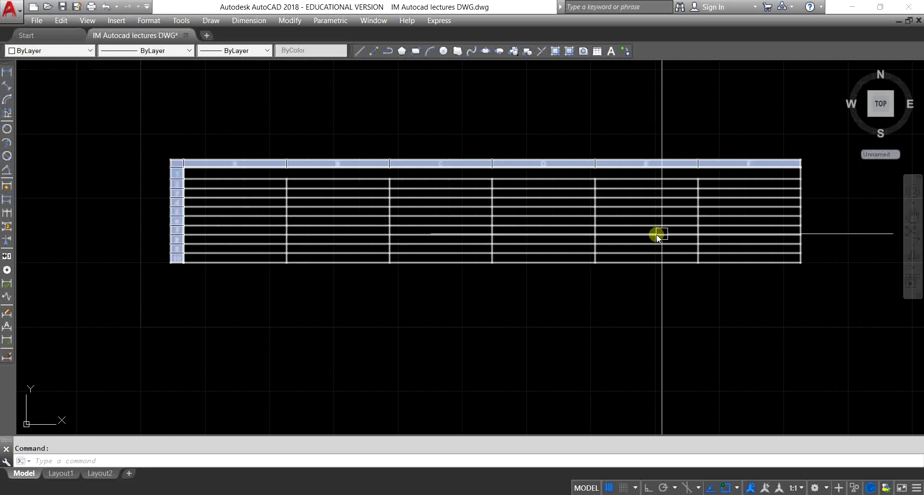
pyautogui.click(754, 272)
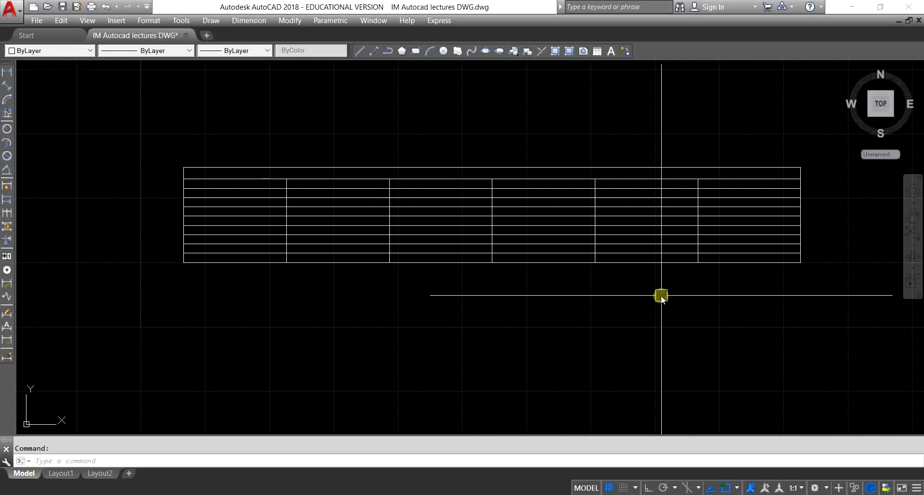
# Select the empty table and pan it into view
pyautogui.scroll(2, 264, 206)
pyautogui.scroll(2, 264, 140)
pyautogui.click(264, 140)
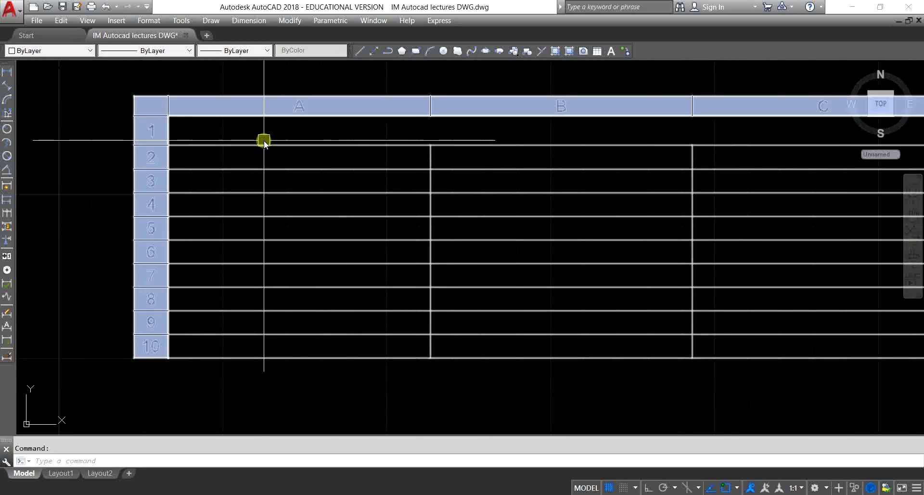
pyautogui.click(264, 140)
pyautogui.moveTo(316, 171); pyautogui.dragTo(211, 191, button='middle')
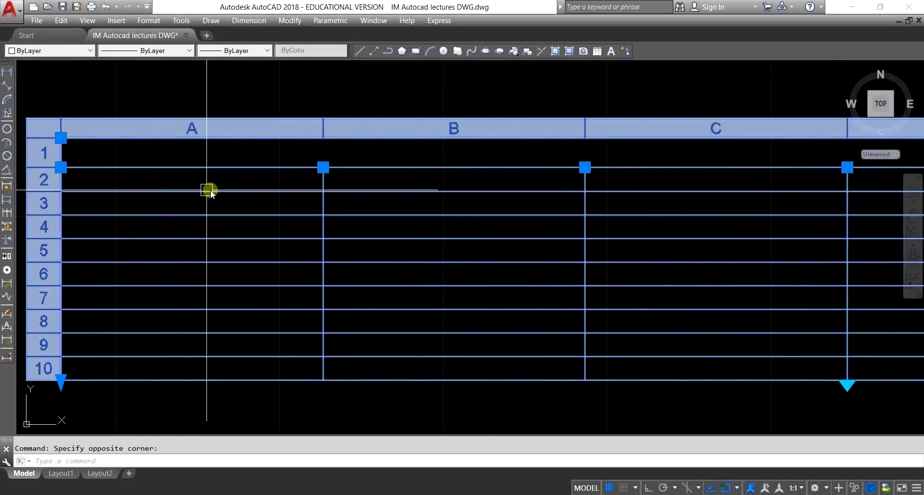
pyautogui.scroll(-2, 211, 191)
pyautogui.moveTo(512, 202); pyautogui.dragTo(334, 209, button='middle')
pyautogui.scroll(-2, 466, 236)
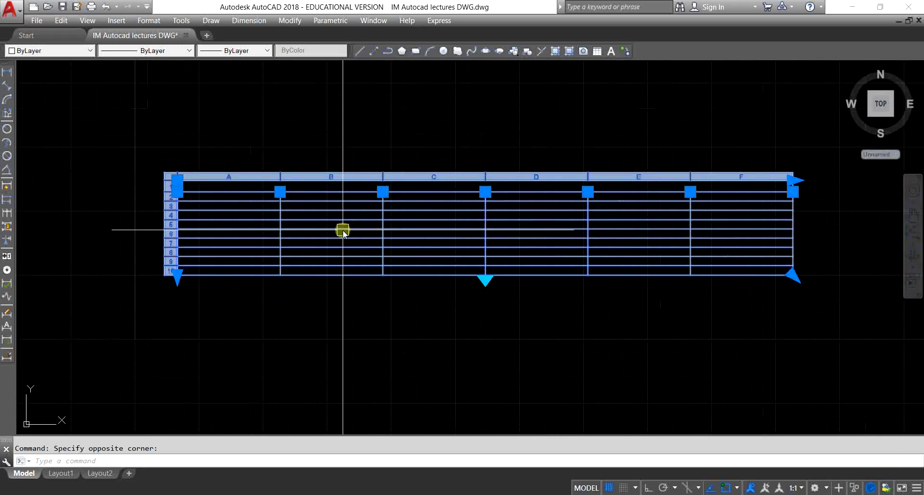
pyautogui.scroll(4, 342, 227)
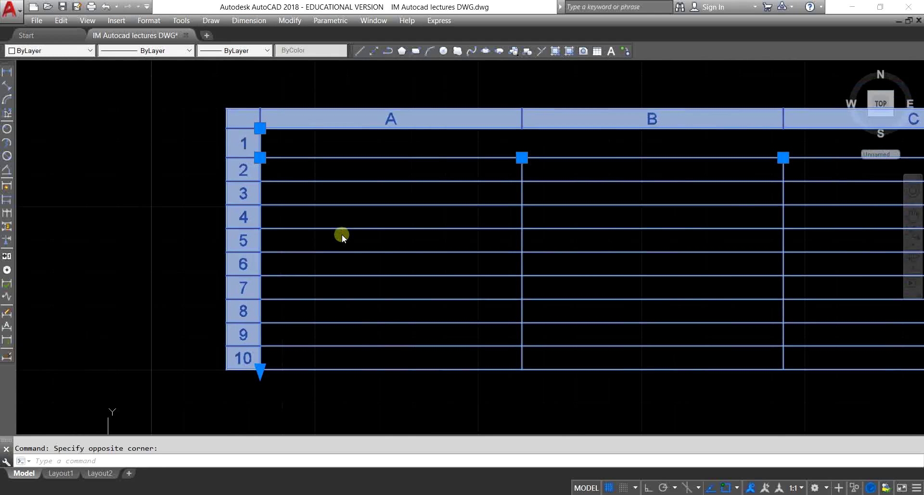
pyautogui.moveTo(311, 187); pyautogui.dragTo(276, 181, button='middle')
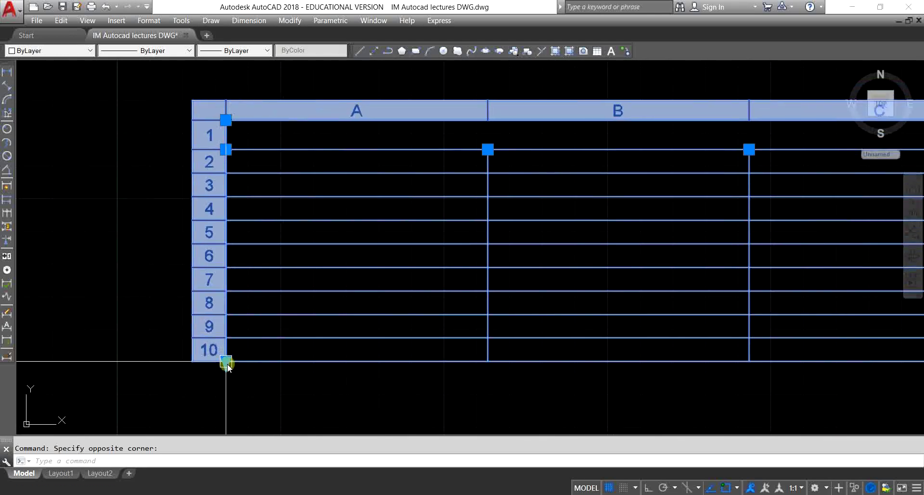
pyautogui.moveTo(398, 282); pyautogui.dragTo(336, 278, button='middle')
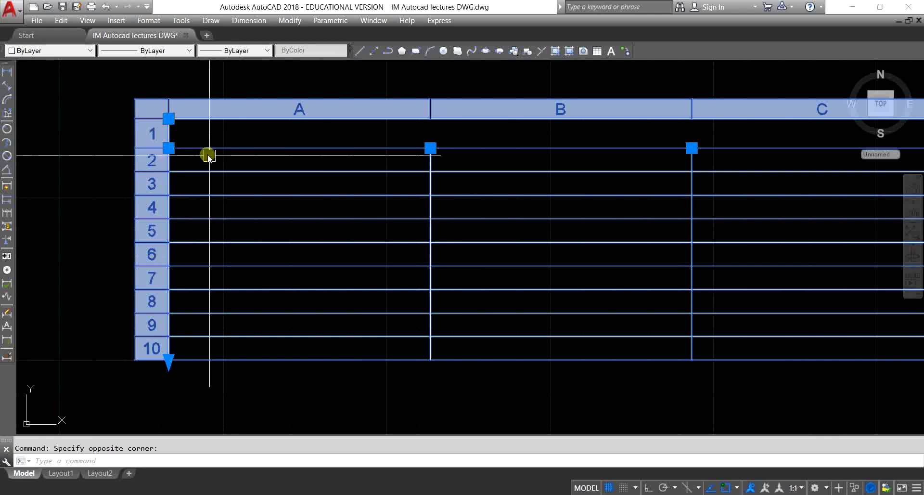
pyautogui.scroll(-2, 260, 219)
pyautogui.scroll(-2, 316, 260)
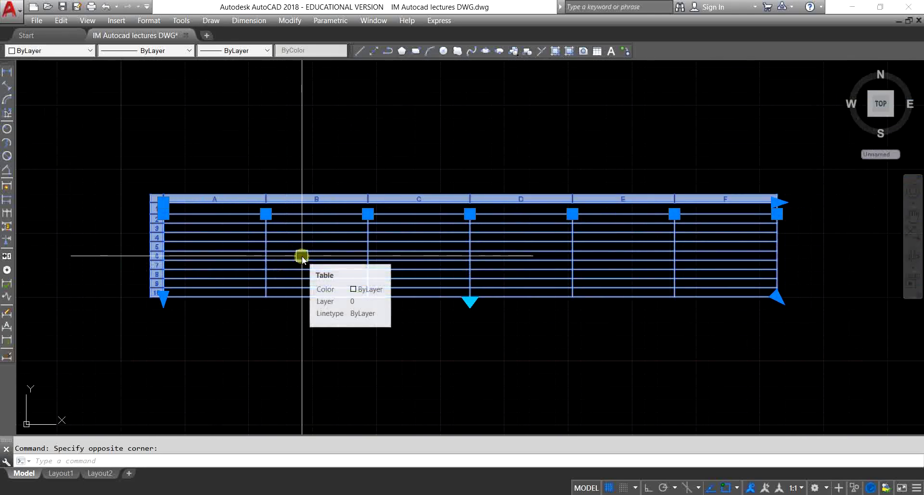
# Reselect the table and zoom in close on its title row
pyautogui.press('Escape')
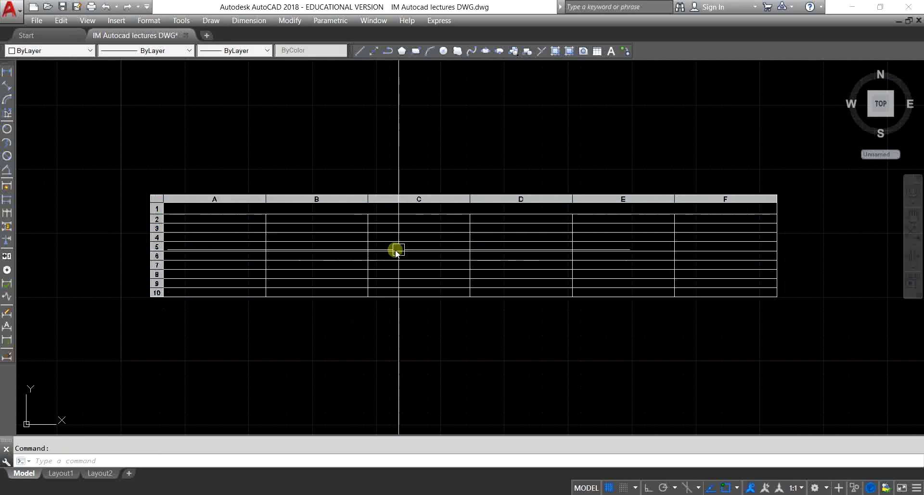
pyautogui.scroll(4, 471, 219)
pyautogui.scroll(-4, 471, 219)
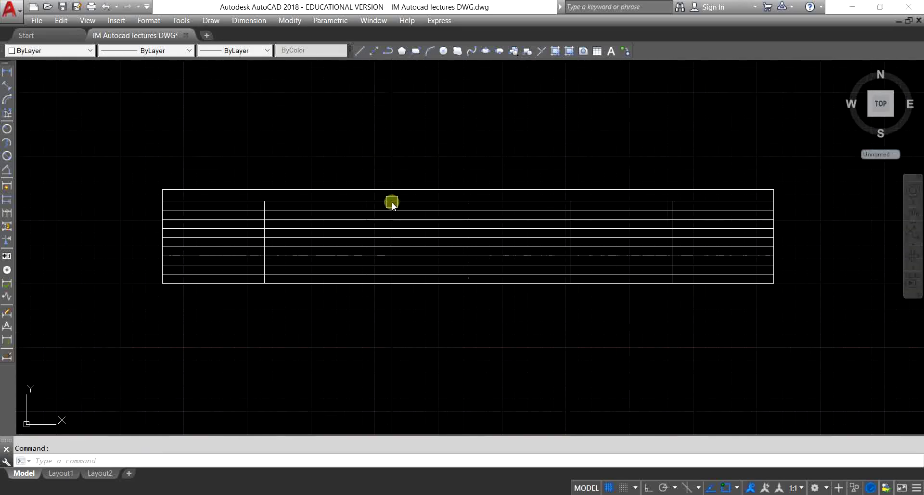
pyautogui.click(409, 204)
pyautogui.scroll(2, 415, 200)
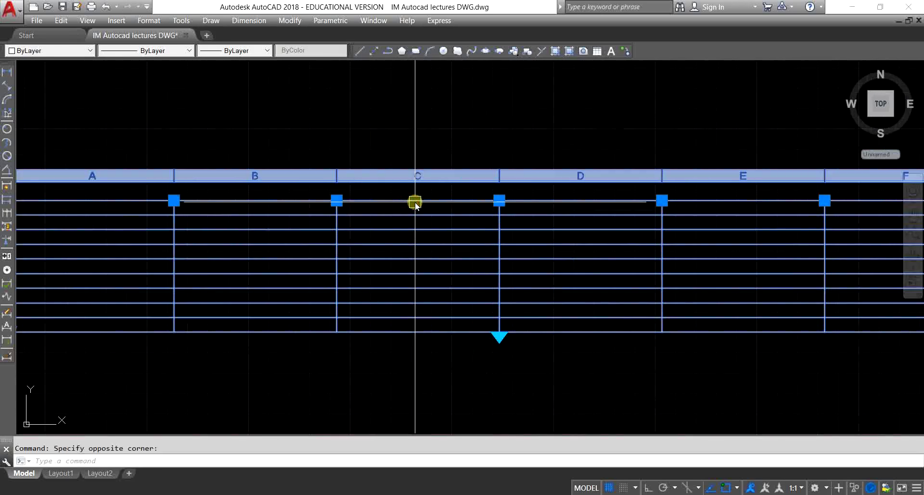
pyautogui.moveTo(412, 233)
pyautogui.mouseDown(button='middle')
pyautogui.moveTo(417, 257)
pyautogui.moveTo(477, 279)
pyautogui.mouseUp(button='middle')
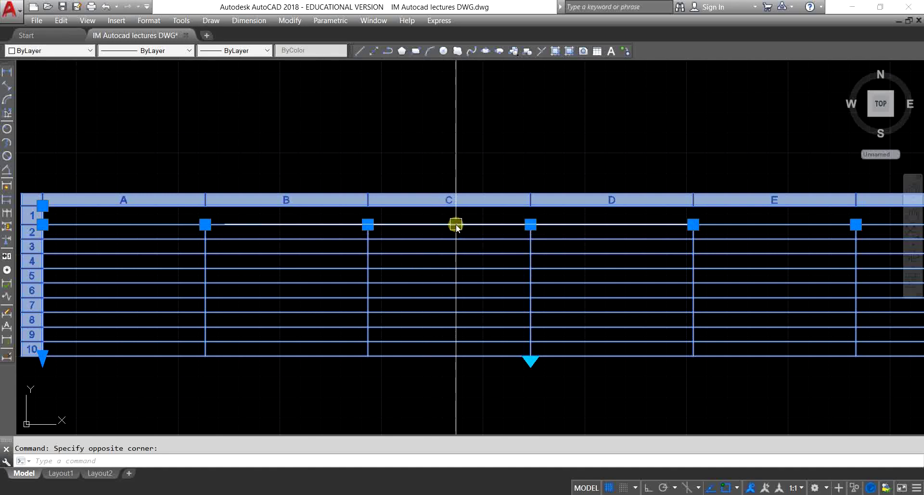
pyautogui.moveTo(456, 224)
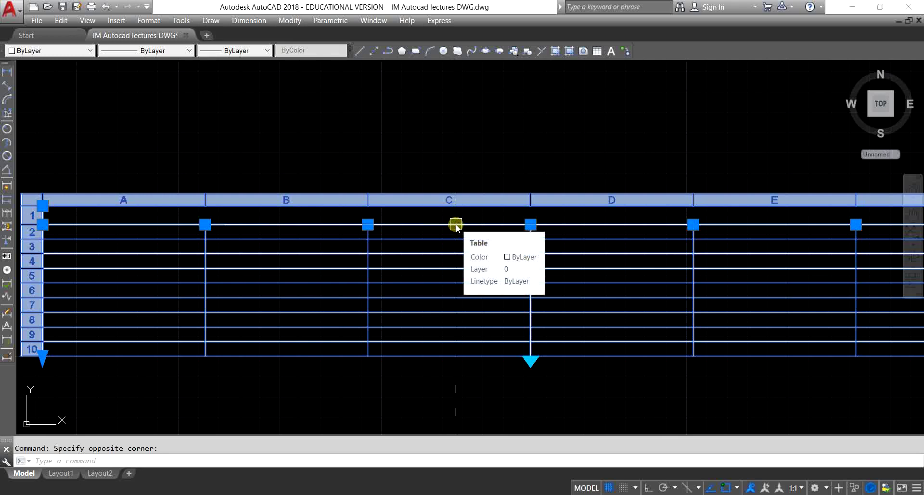
pyautogui.scroll(-2, 303, 227)
pyautogui.scroll(4, 365, 233)
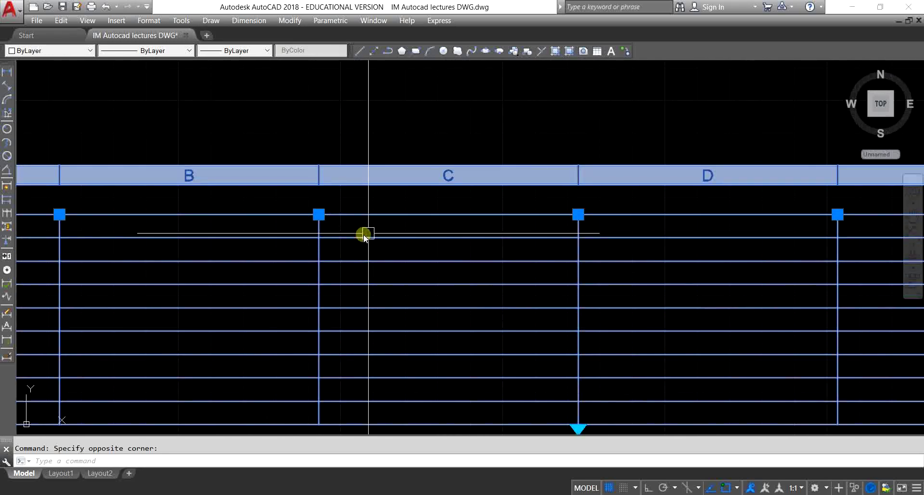
pyautogui.click(415, 212)
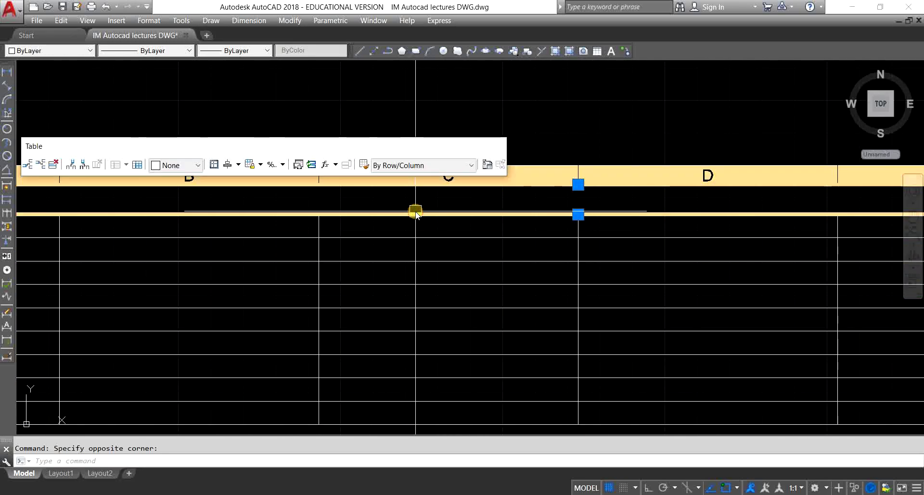
pyautogui.scroll(-3, 465, 250)
pyautogui.scroll(2, 345, 254)
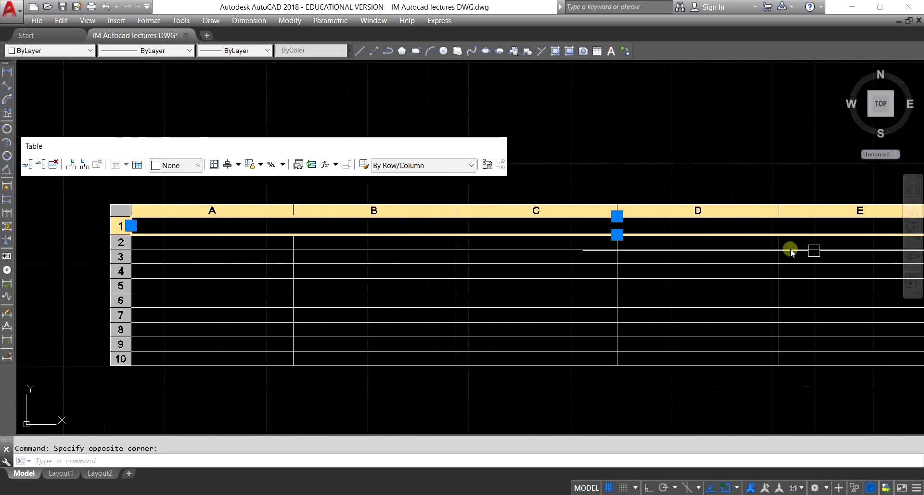
pyautogui.scroll(-1, 531, 287)
pyautogui.scroll(1, 543, 269)
pyautogui.scroll(4, 543, 269)
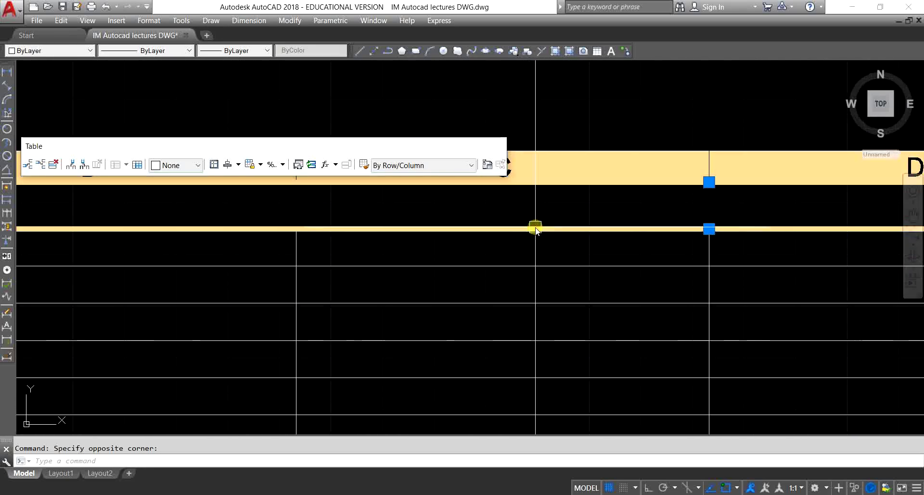
# Type 'IM-AutoCAD Tutorial' into the table's title cell and select that text
pyautogui.doubleClick(527, 227)
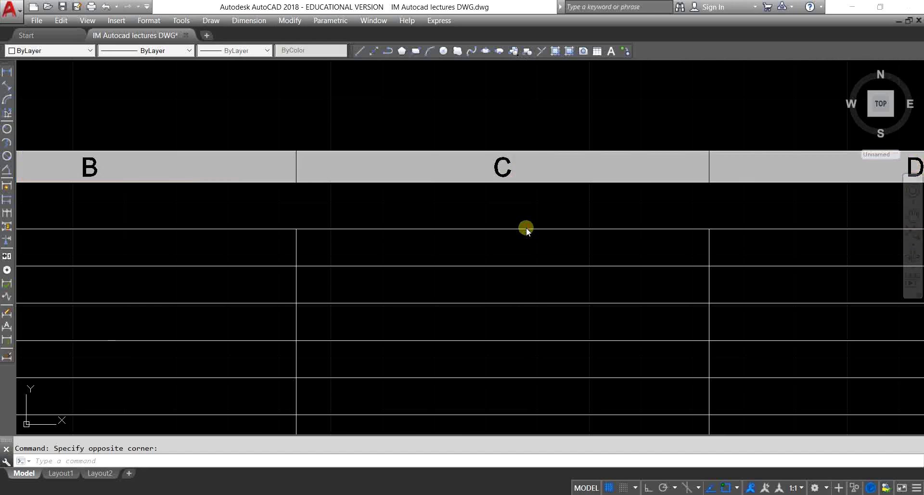
pyautogui.scroll(-6, 533, 224)
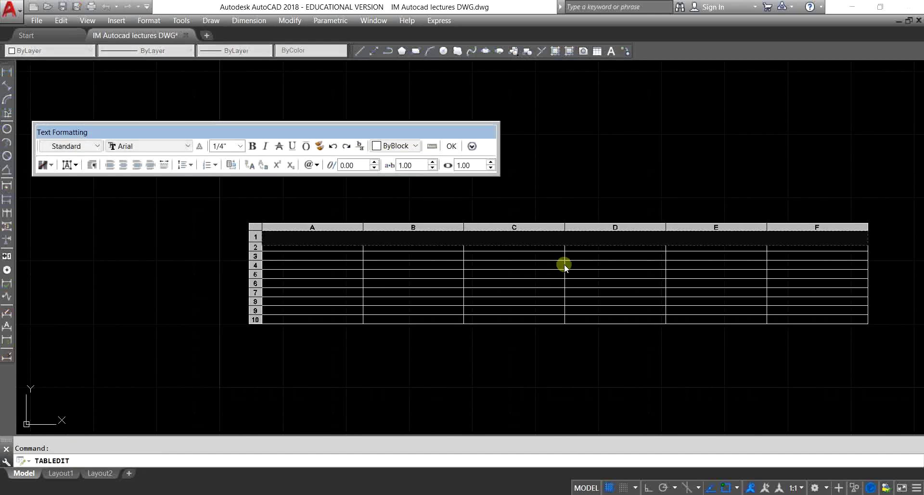
pyautogui.scroll(4, 560, 250)
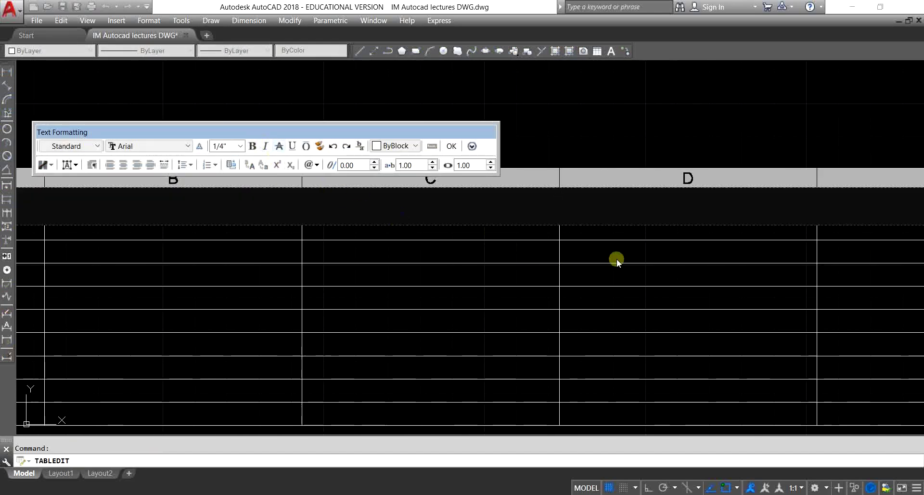
pyautogui.scroll(-2, 617, 259)
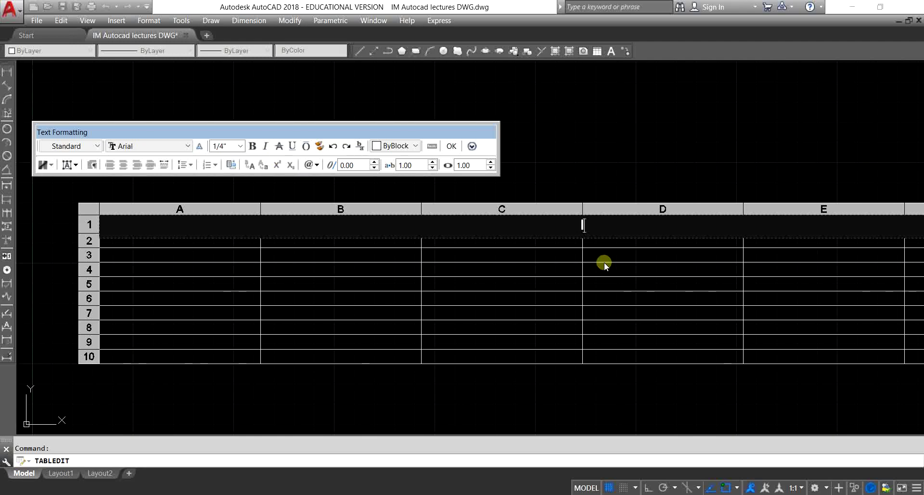
pyautogui.write('IM-Au')
pyautogui.write('toCAD ')
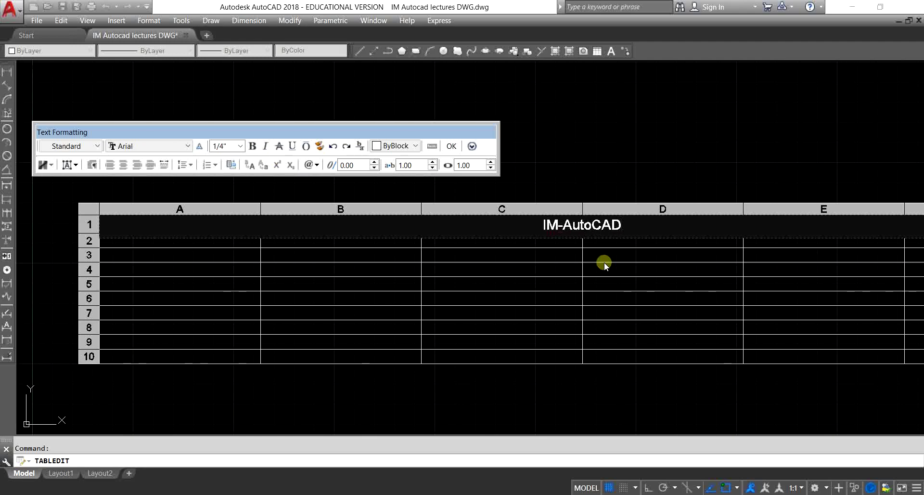
pyautogui.write('T')
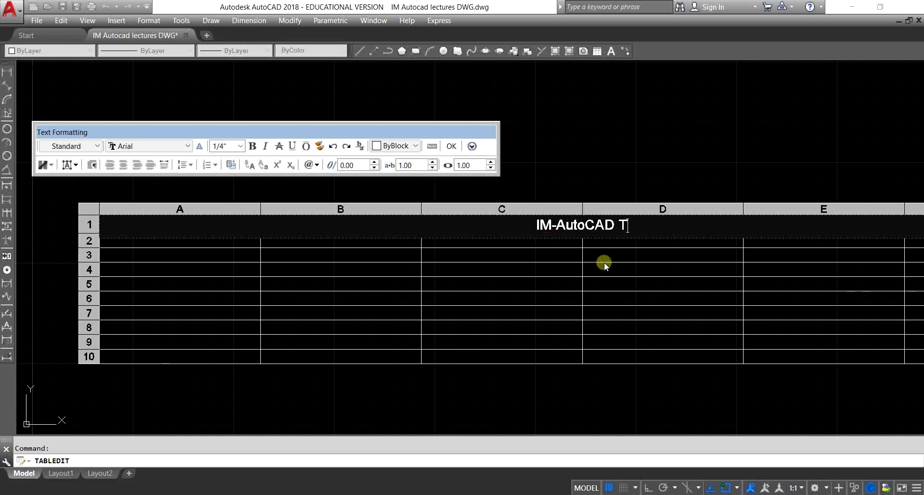
pyautogui.write('utori')
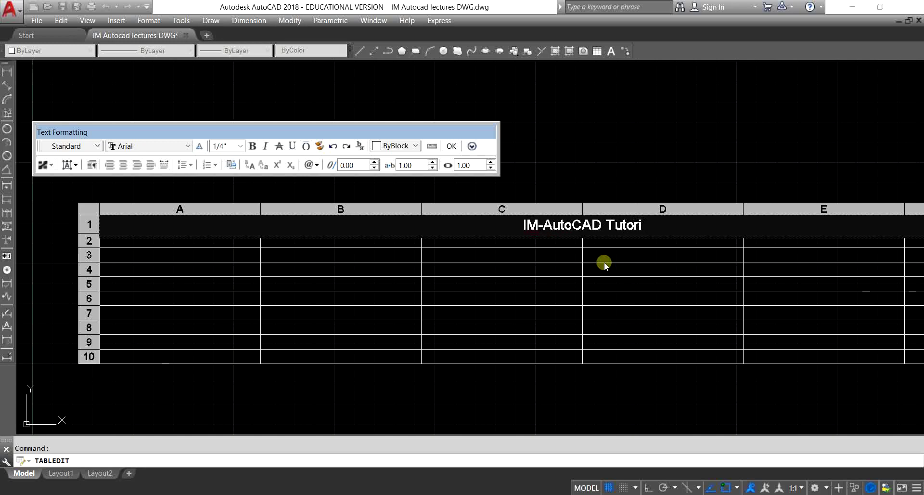
pyautogui.write('al')
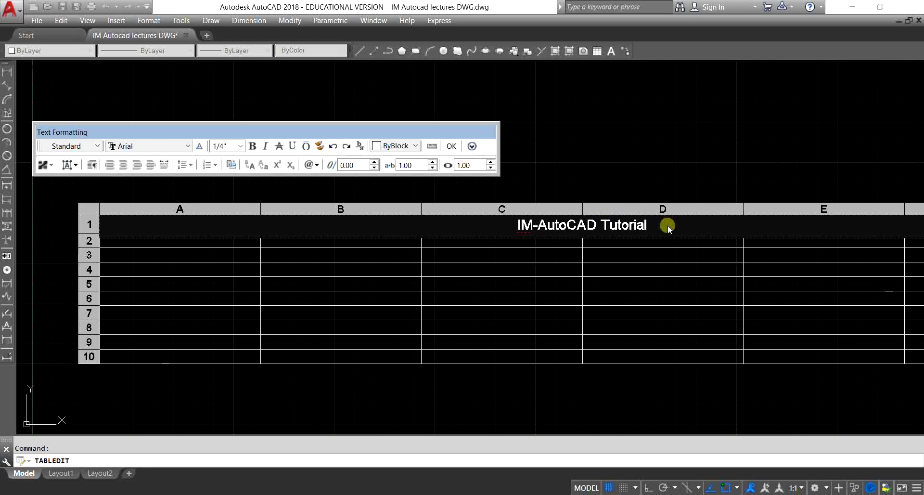
pyautogui.moveTo(668, 227); pyautogui.dragTo(459, 226)
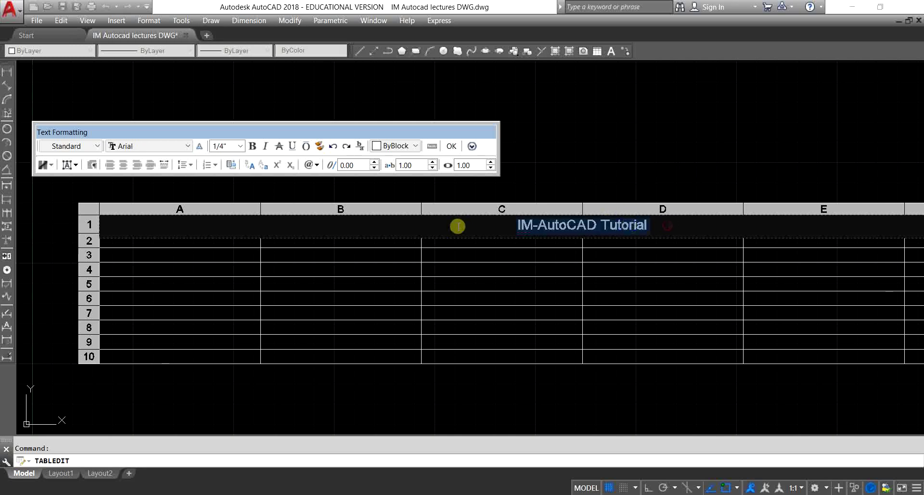
# Format the title text as bold Bell MT at 2-inch height and close the editor
pyautogui.click(187, 148)
pyautogui.scroll(-3, 178, 253)
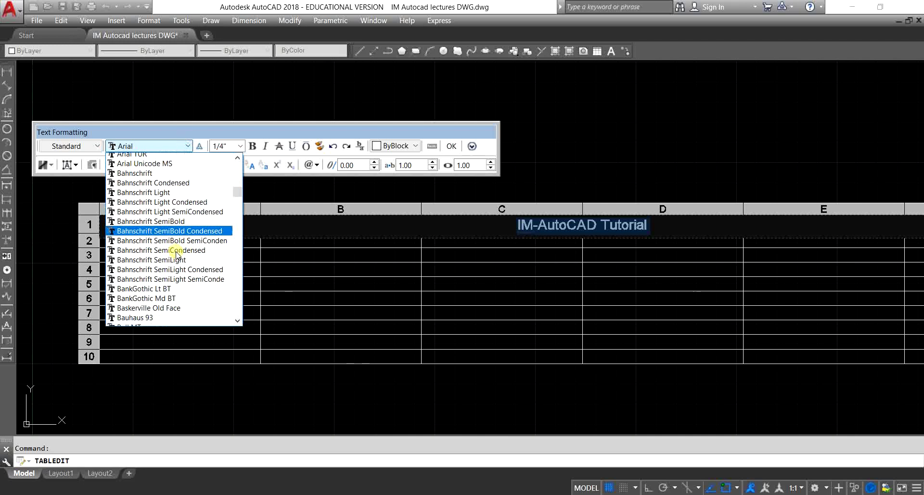
pyautogui.scroll(-3, 178, 254)
pyautogui.click(183, 235)
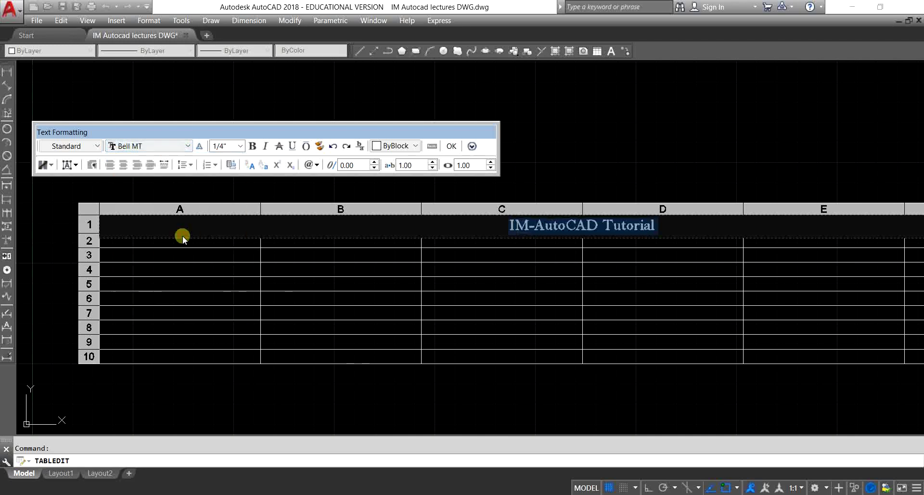
pyautogui.click(256, 150)
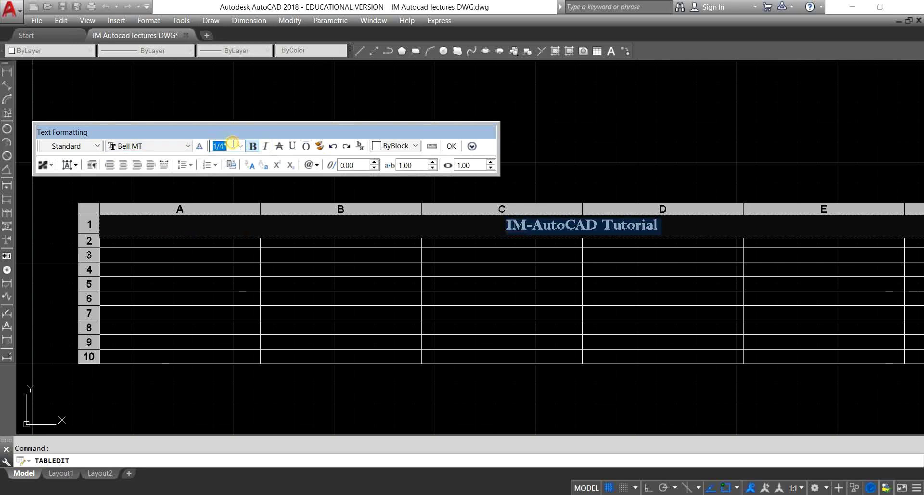
pyautogui.write('2')
pyautogui.press('Return')
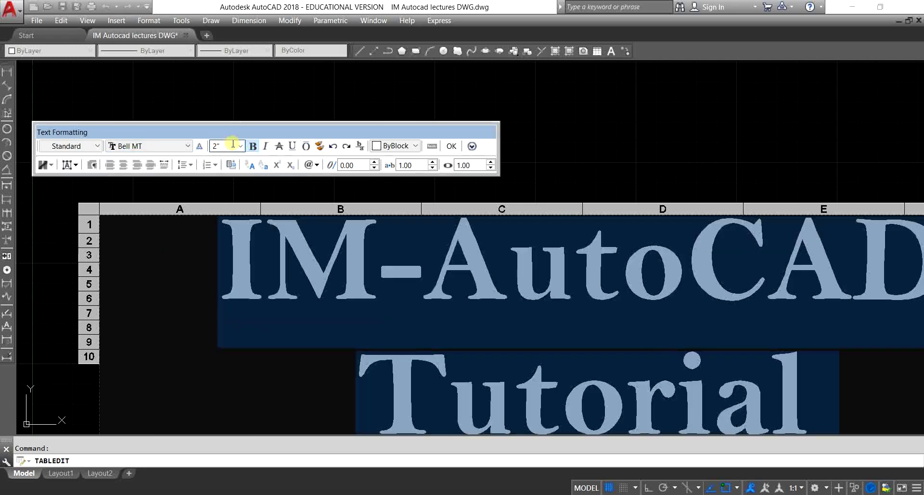
pyautogui.scroll(-3, 269, 217)
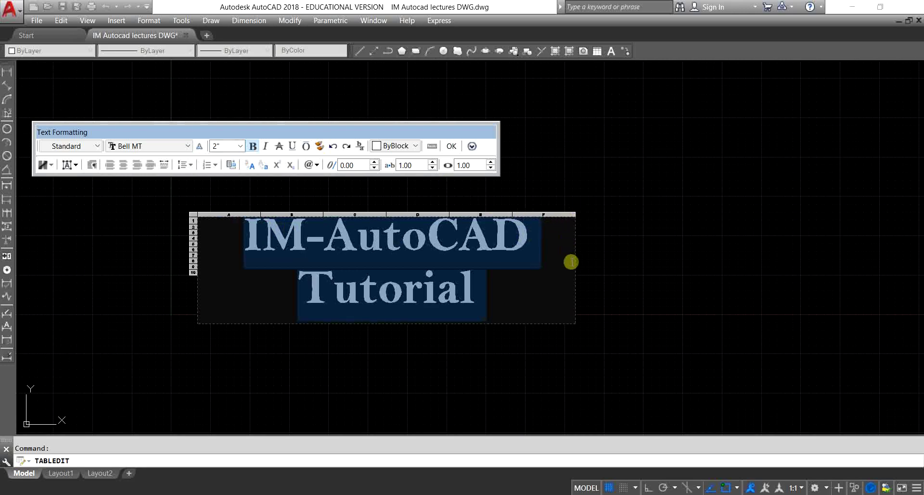
pyautogui.click(622, 248)
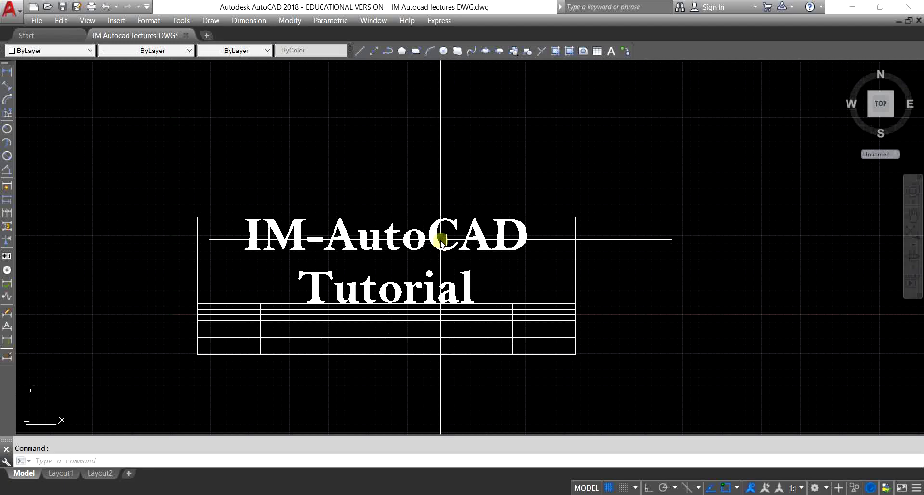
# Reduce the title text height to 1 inch
pyautogui.click(440, 241)
pyautogui.doubleClick(440, 241)
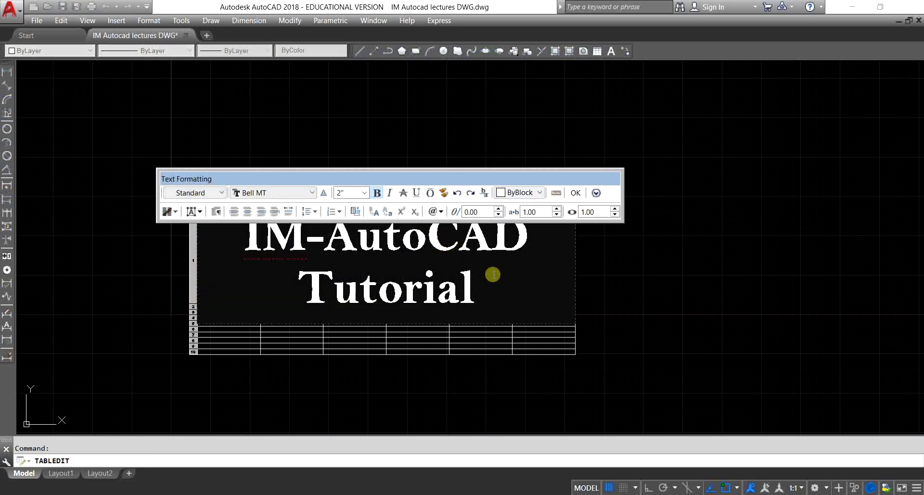
pyautogui.moveTo(493, 275); pyautogui.dragTo(251, 235)
pyautogui.write('1')
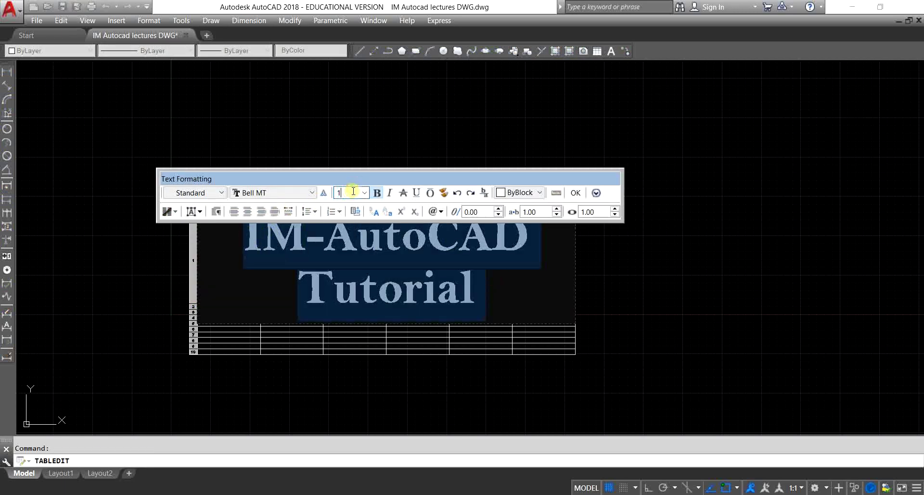
pyautogui.press('Return')
pyautogui.click(640, 265)
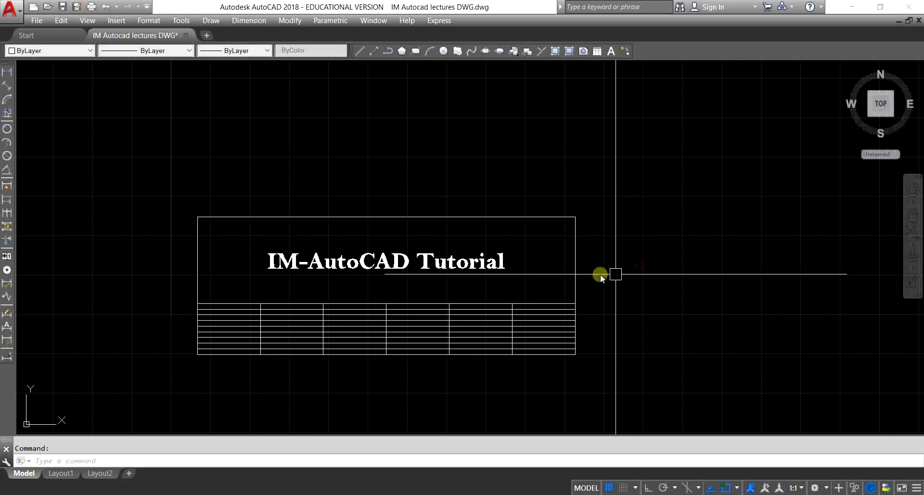
# Try widening the middle table column, then undo the stretch
pyautogui.click(506, 300)
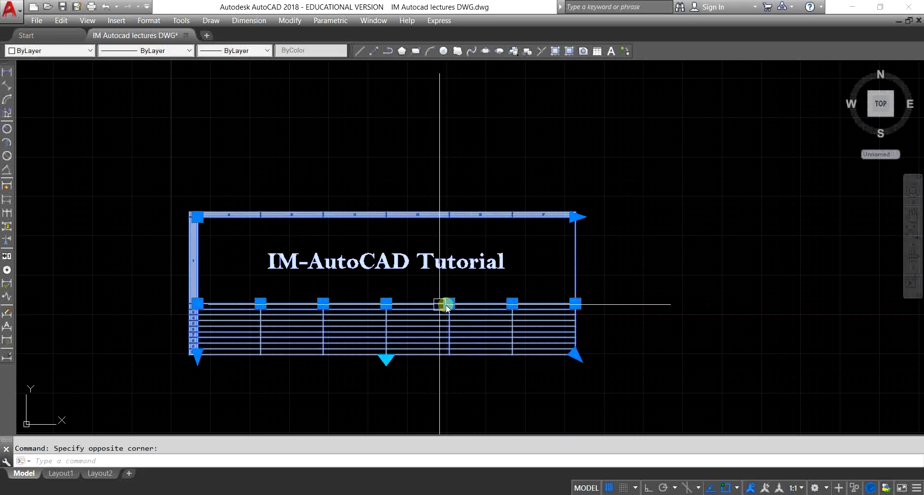
pyautogui.click(386, 303)
pyautogui.click(407, 286)
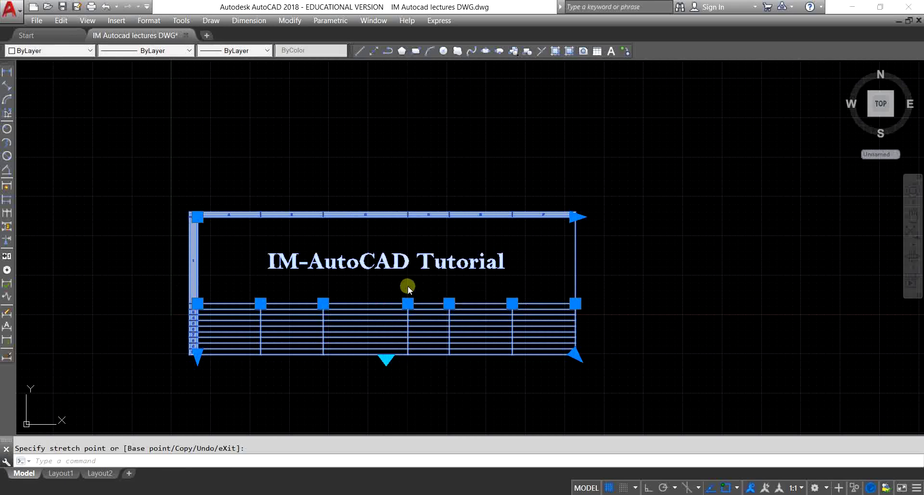
pyautogui.hotkey('ctrl', 'z')
# Set the title text height to 1/2 inch so it fits on one line
pyautogui.click(440, 262)
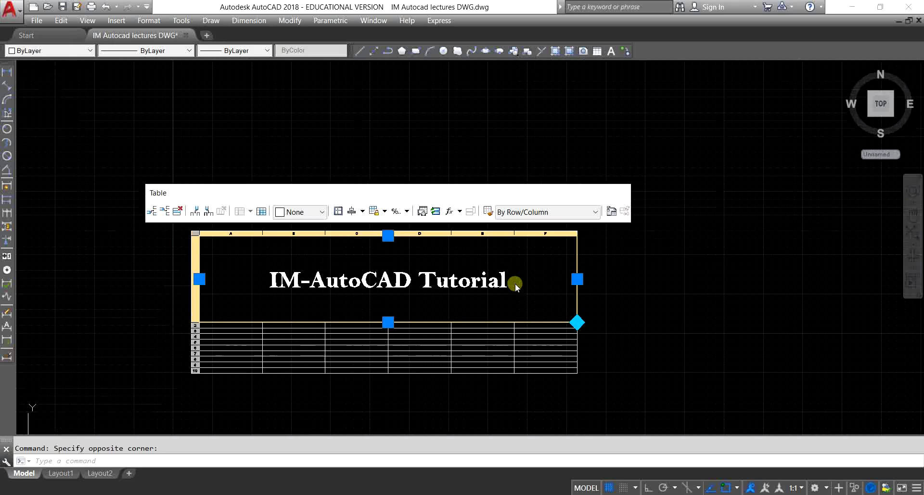
pyautogui.doubleClick(502, 282)
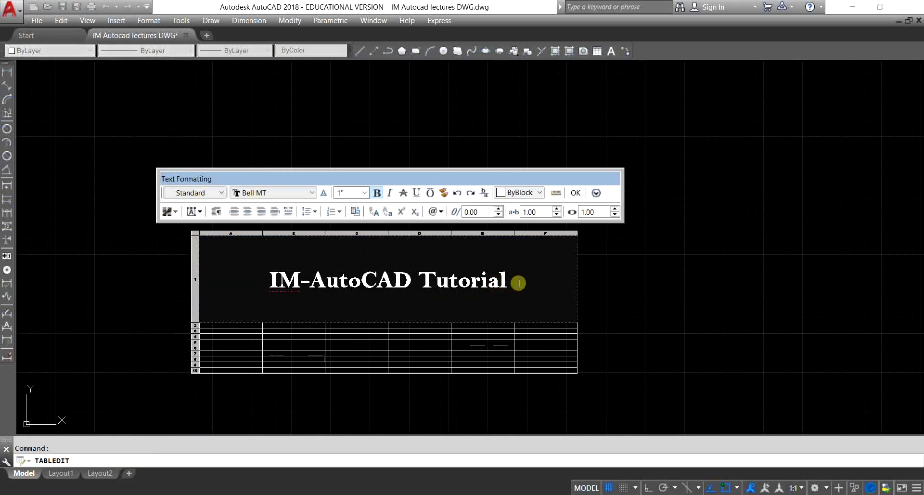
pyautogui.moveTo(515, 284); pyautogui.dragTo(238, 283)
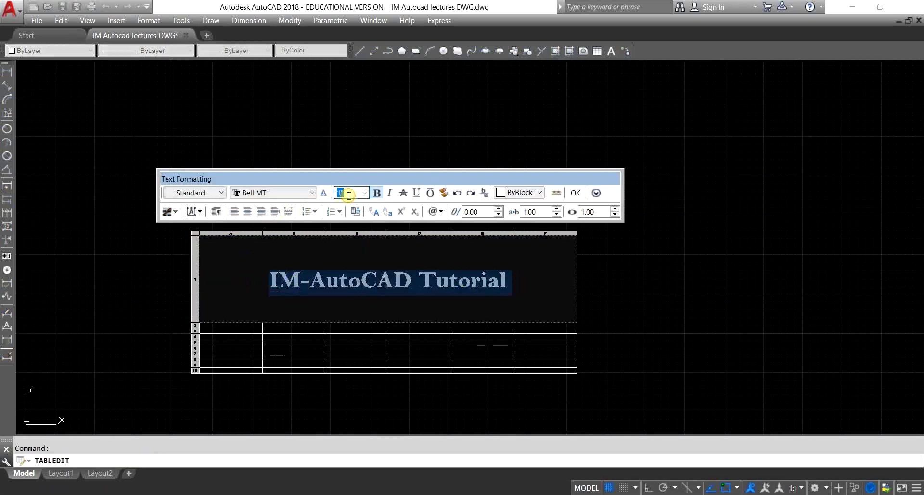
pyautogui.write('0.')
pyautogui.write("0'")
pyautogui.press('Return')
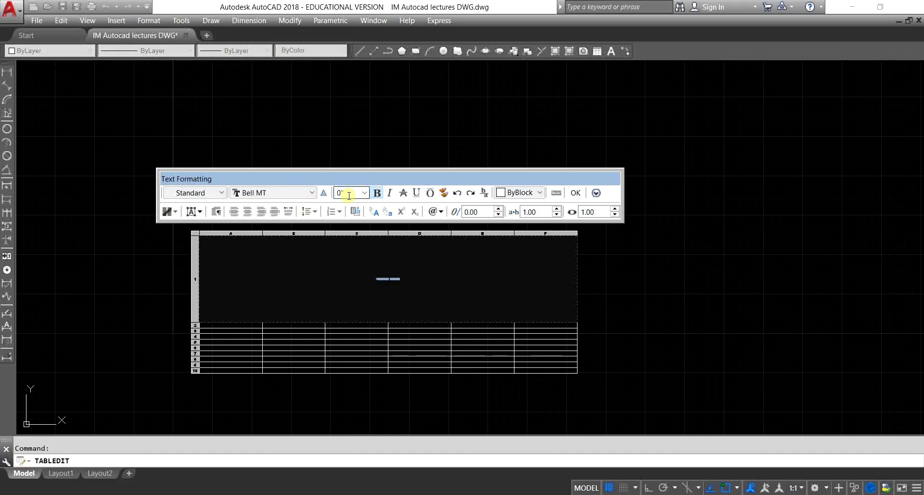
pyautogui.click(444, 288)
pyautogui.press('Return')
pyautogui.click(748, 343)
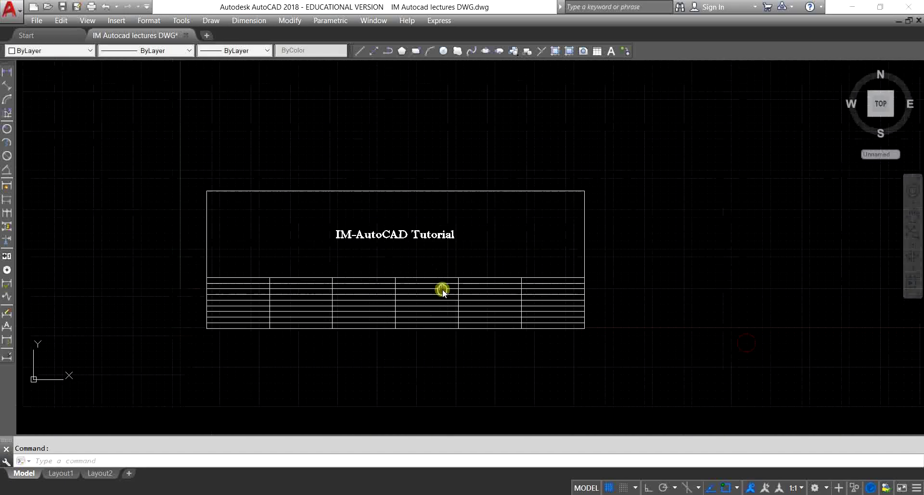
pyautogui.scroll(4, 442, 291)
pyautogui.scroll(-2, 443, 282)
pyautogui.scroll(-2, 490, 260)
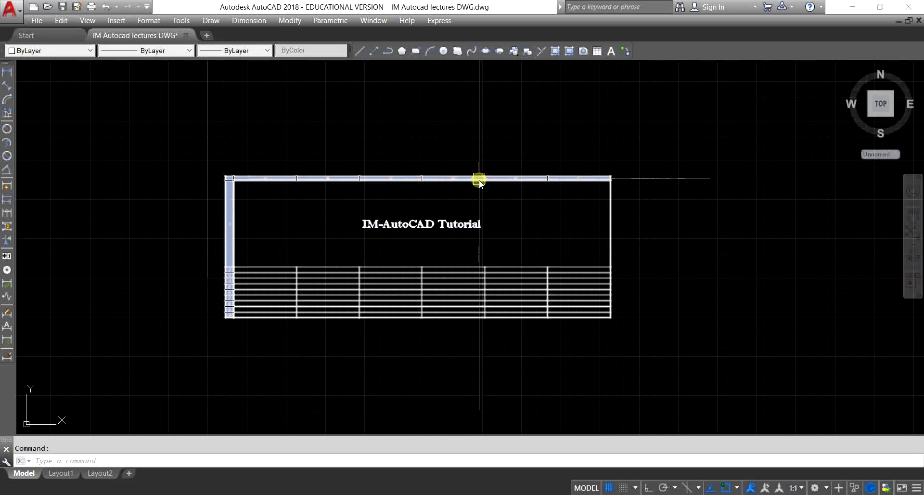
pyautogui.click(484, 181)
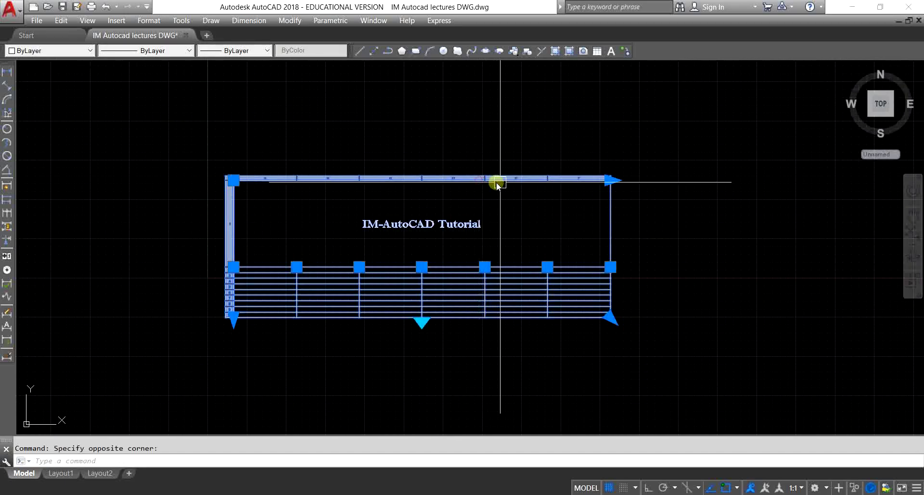
pyautogui.click(233, 181)
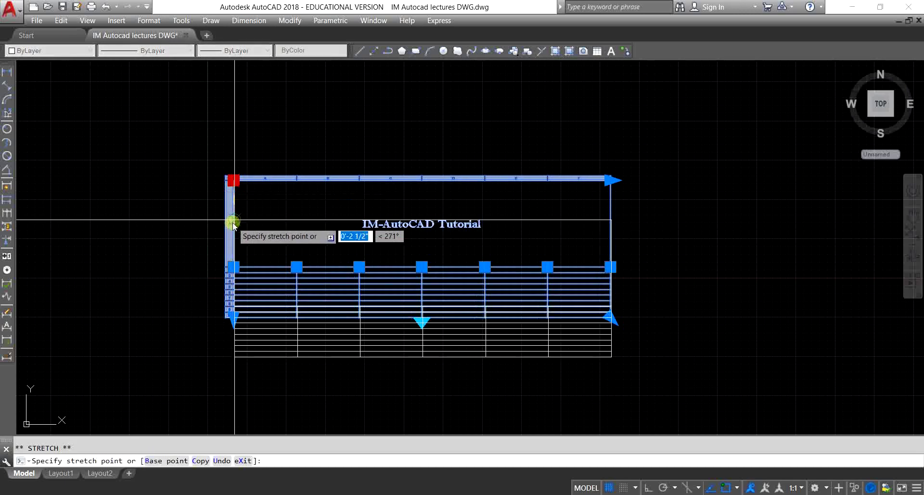
pyautogui.click(260, 127)
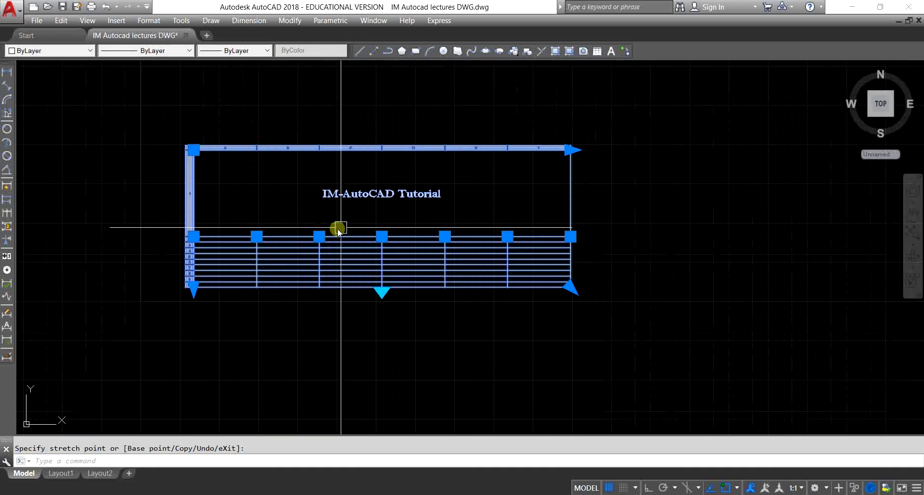
pyautogui.press('Escape')
pyautogui.moveTo(380, 238); pyautogui.dragTo(412, 241, button='middle')
pyautogui.click(450, 241)
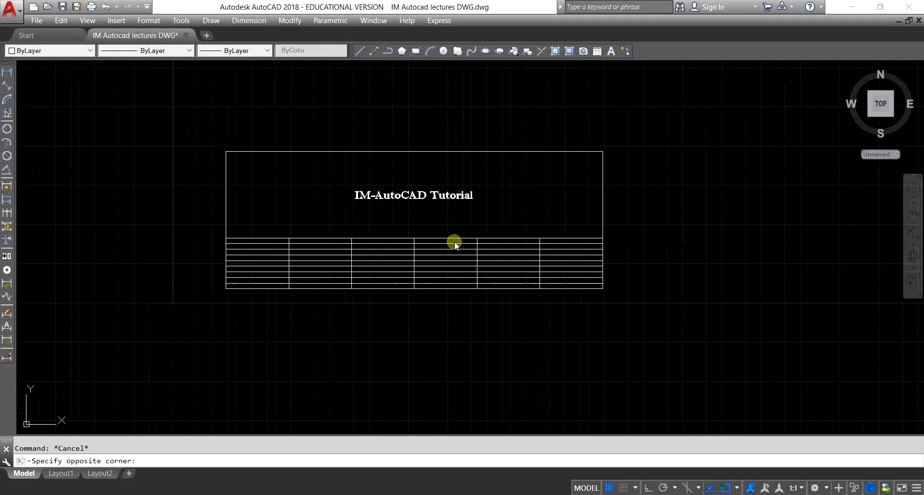
pyautogui.click(413, 238)
pyautogui.scroll(2, 415, 238)
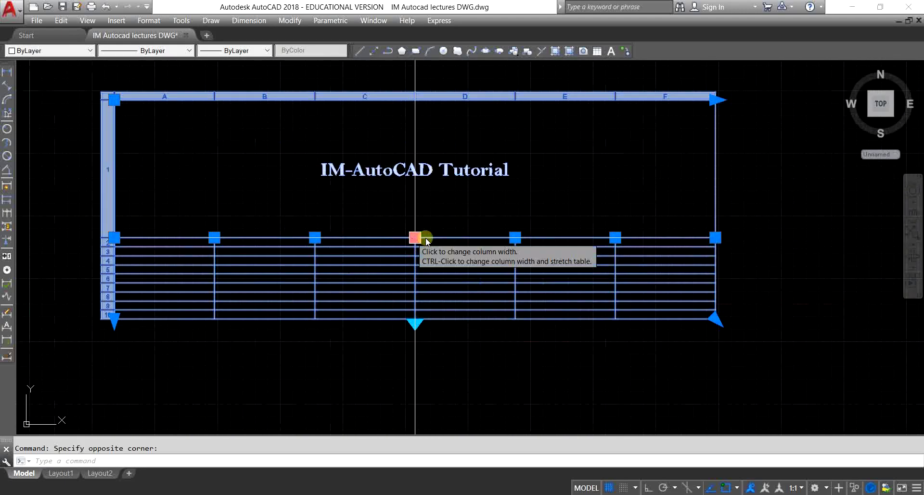
pyautogui.click(716, 97)
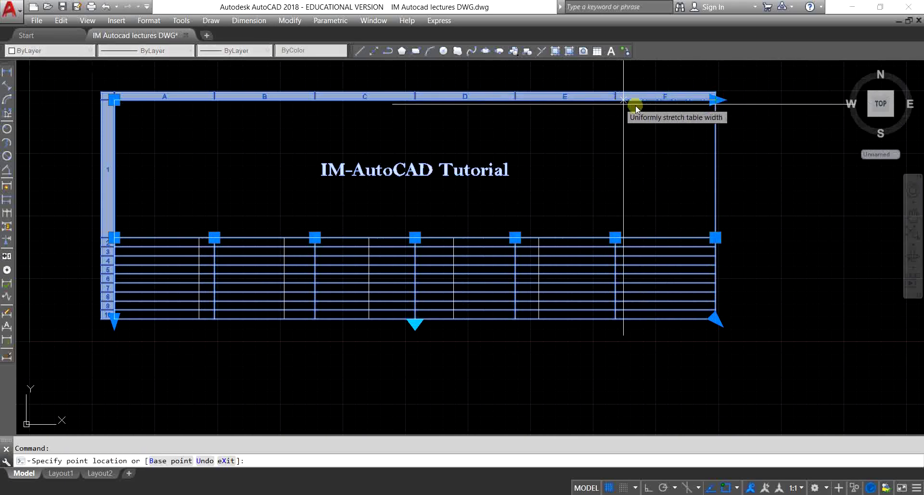
pyautogui.press('Escape')
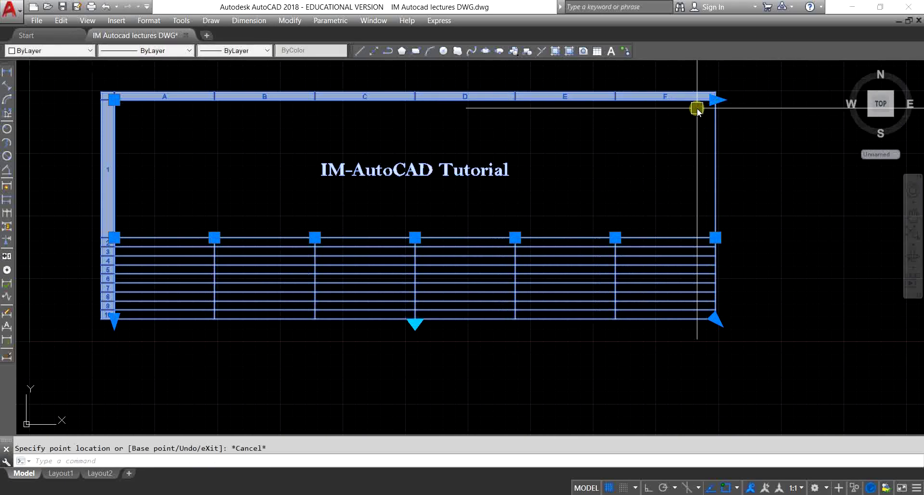
pyautogui.press('Escape')
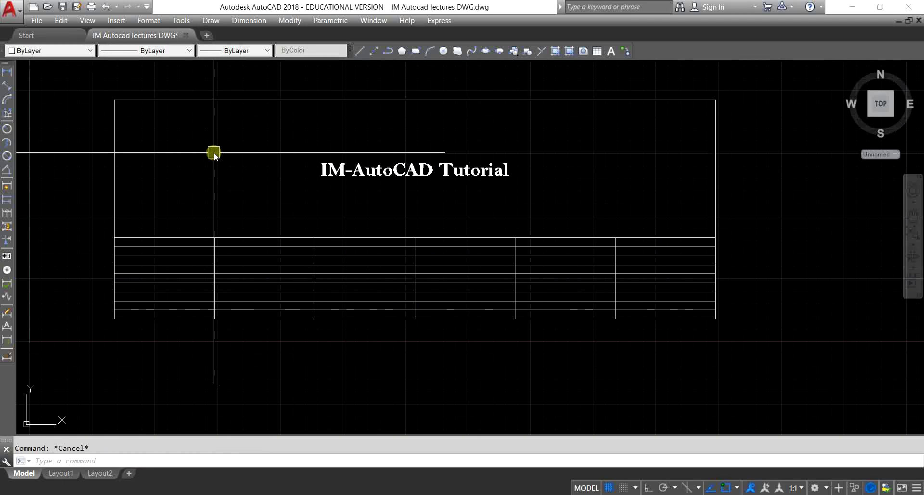
pyautogui.moveTo(438, 212); pyautogui.dragTo(472, 233, button='middle')
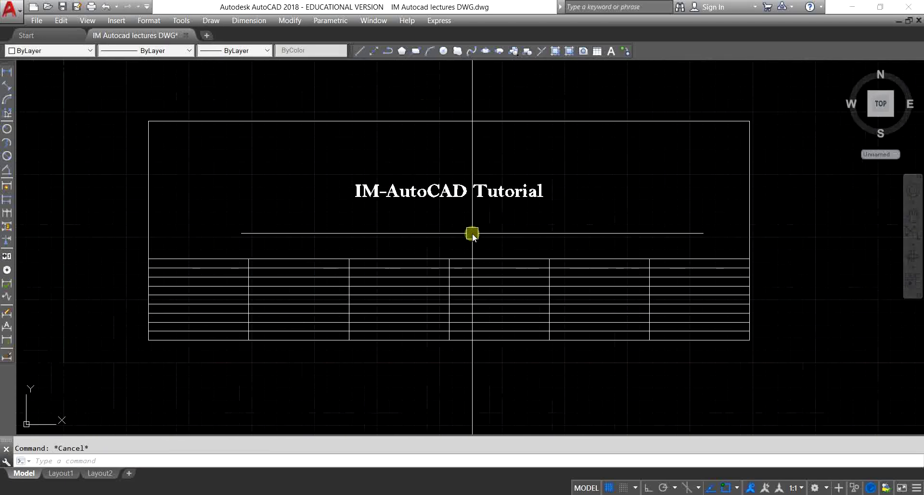
pyautogui.moveTo(286, 301); pyautogui.dragTo(393, 235, button='middle')
# Enter 1 in the first cell of the table's second row
pyautogui.scroll(2, 324, 195)
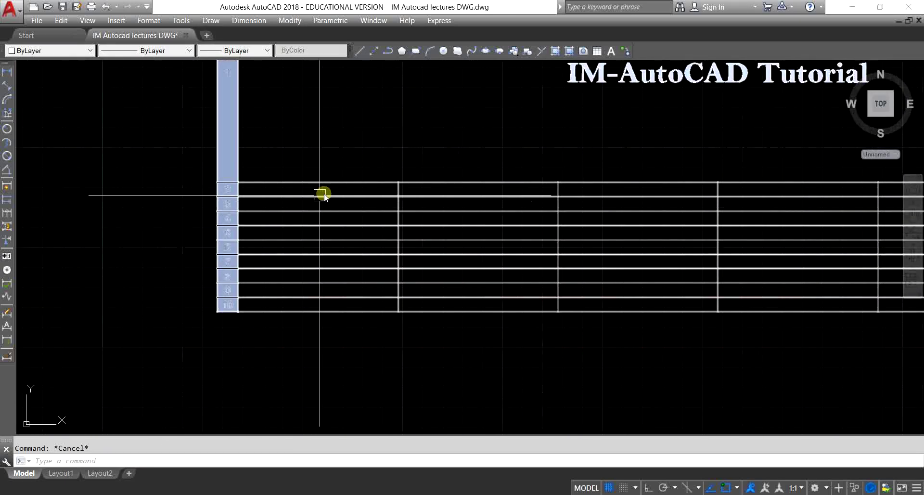
pyautogui.click(325, 195)
pyautogui.click(326, 197)
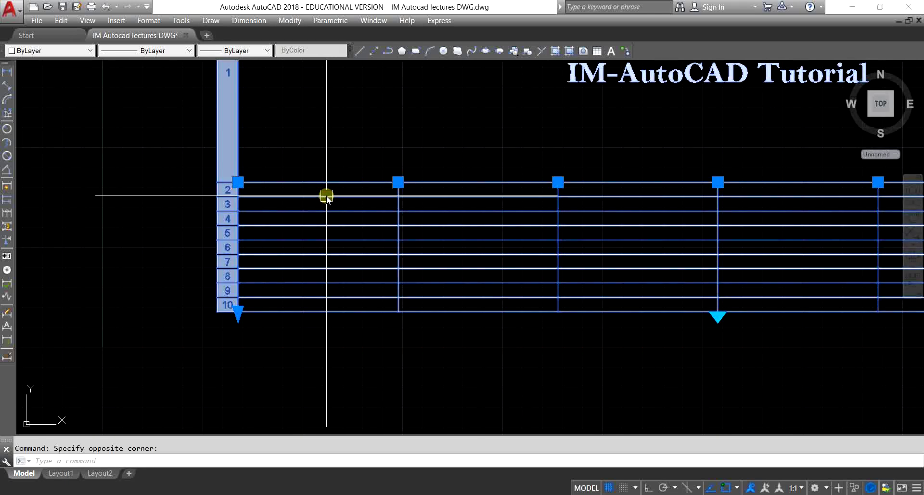
pyautogui.scroll(2, 327, 196)
pyautogui.click(327, 198)
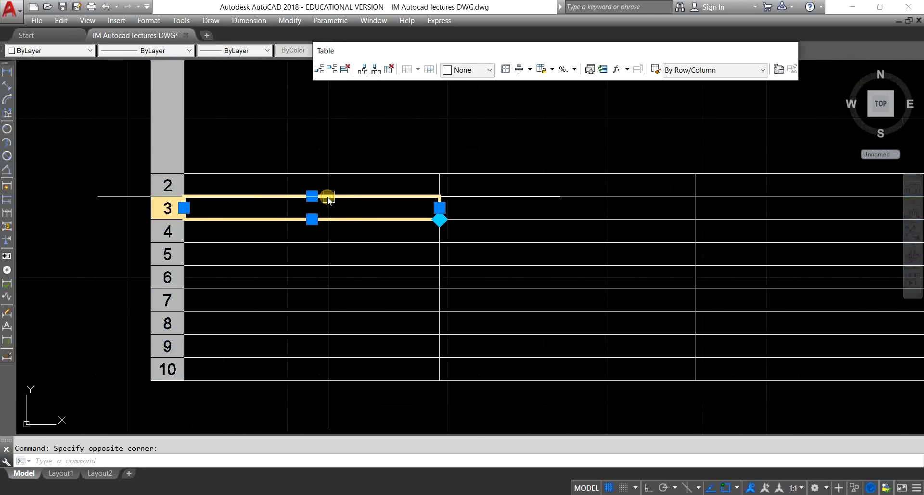
pyautogui.click(341, 179)
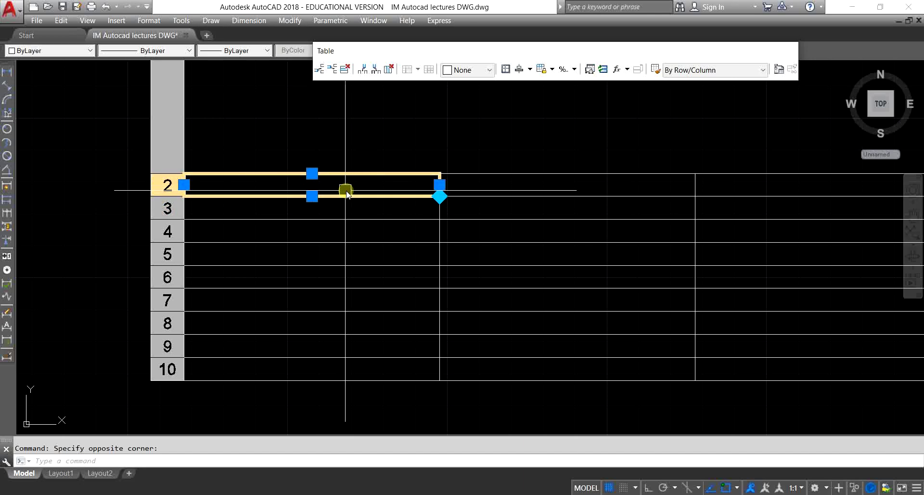
pyautogui.write('t')
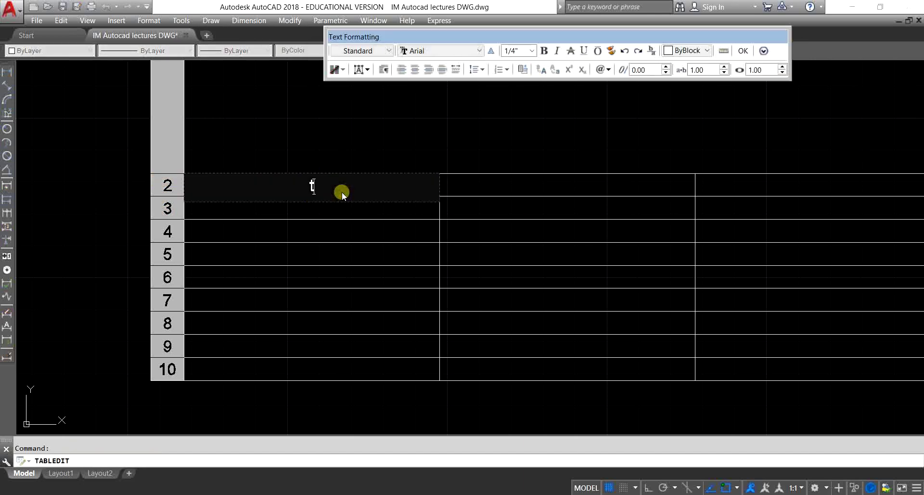
pyautogui.press('BackSpace')
pyautogui.write('1')
pyautogui.click(532, 156)
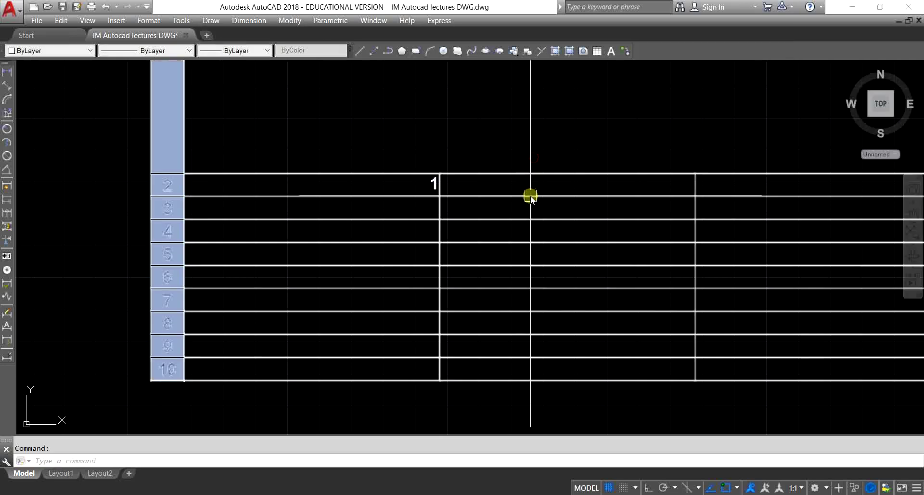
pyautogui.click(530, 196)
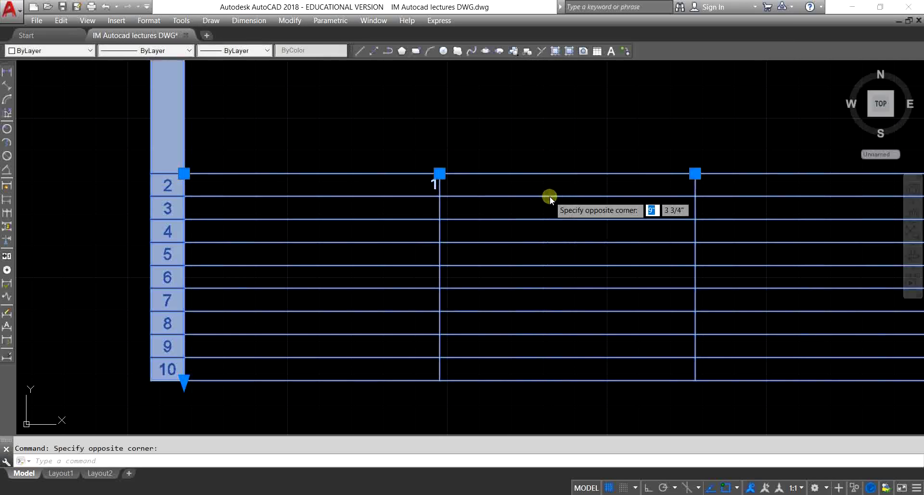
# Enter 2 and 3 in the second and third cells of row 2
pyautogui.click(550, 196)
pyautogui.doubleClick(550, 196)
pyautogui.write('2')
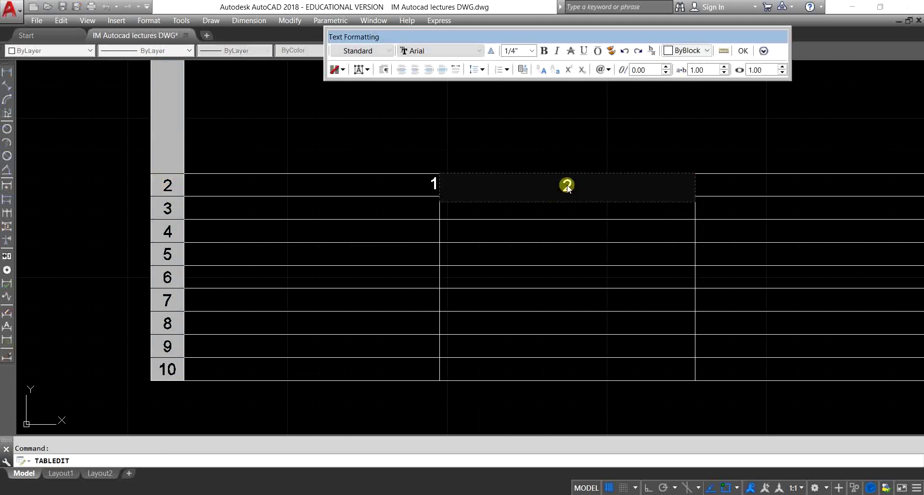
pyautogui.click(587, 141)
pyautogui.scroll(-2, 337, 207)
pyautogui.scroll(2, 410, 204)
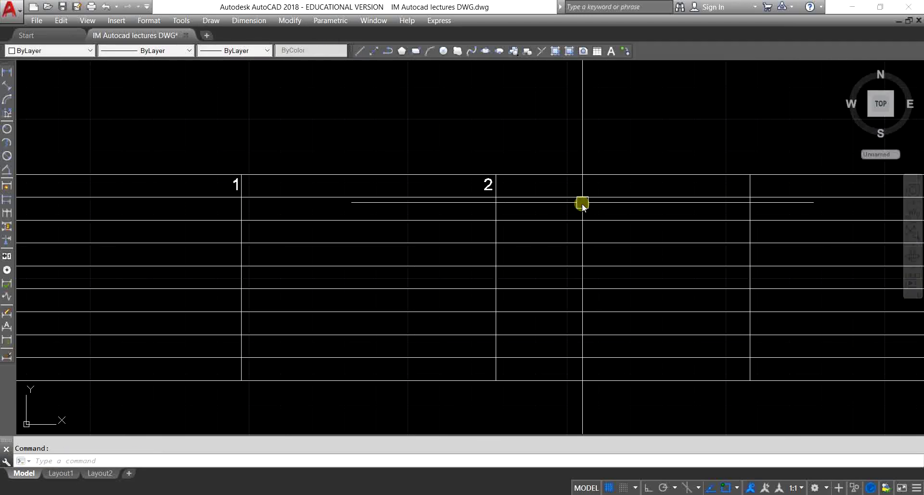
pyautogui.click(589, 199)
pyautogui.click(587, 198)
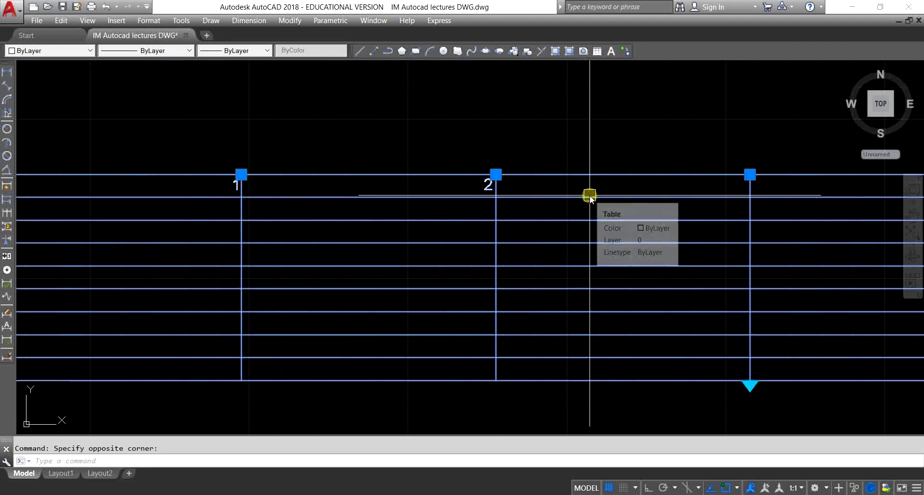
pyautogui.click(589, 197)
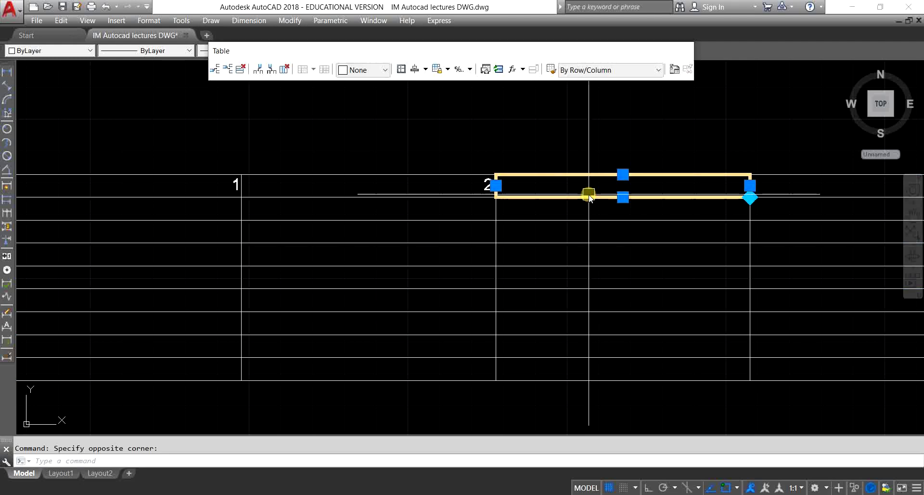
pyautogui.write('3')
pyautogui.click(611, 138)
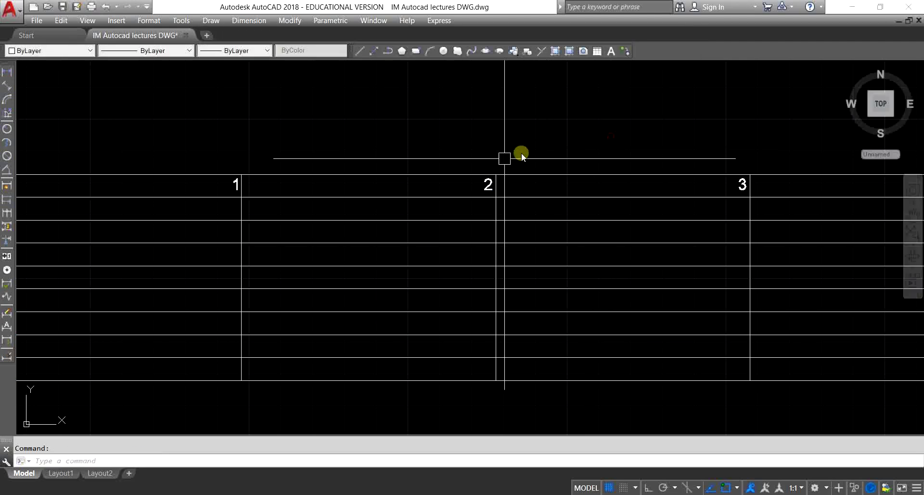
pyautogui.click(469, 259)
pyautogui.scroll(-2, 345, 264)
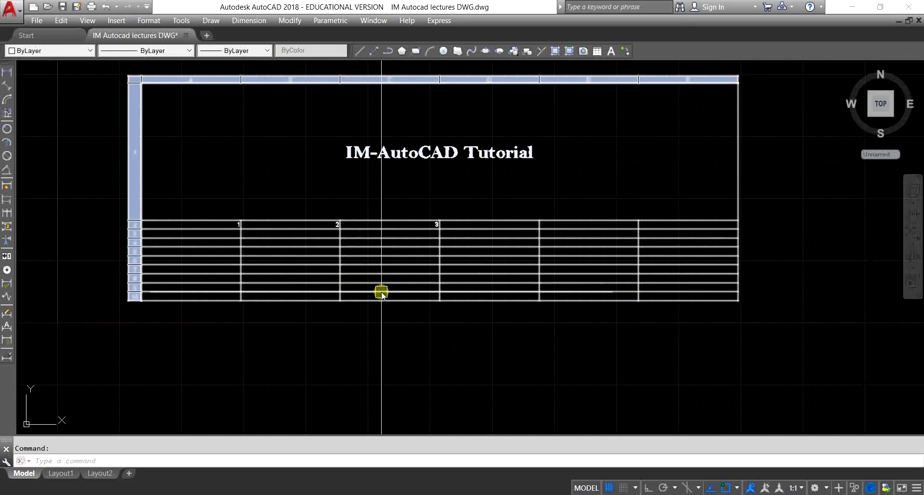
pyautogui.press('Escape')
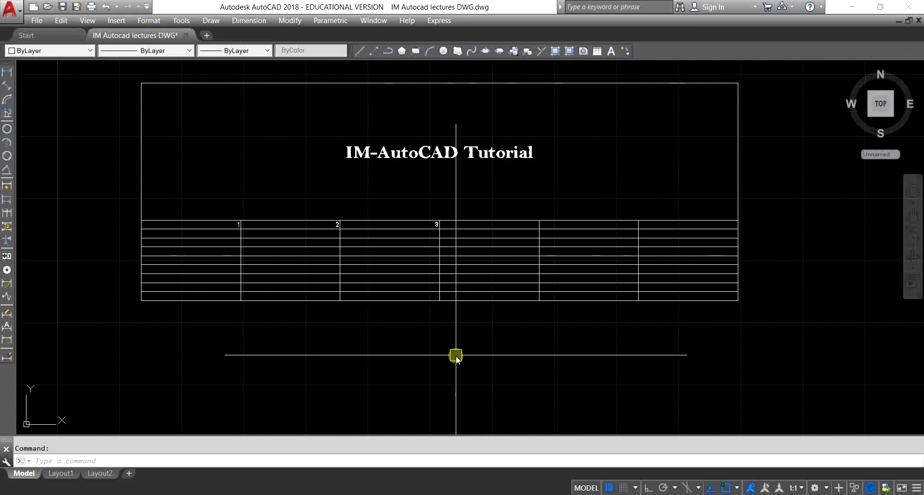
pyautogui.scroll(-3, 476, 364)
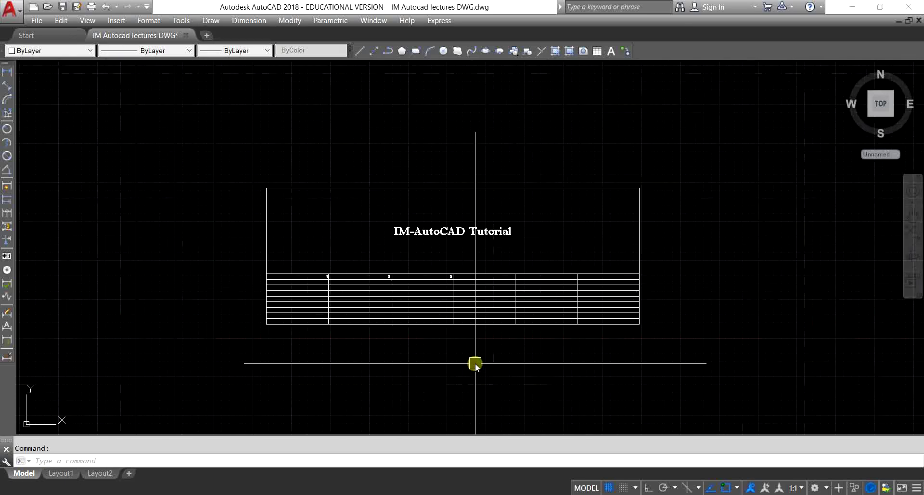
pyautogui.scroll(2, 396, 327)
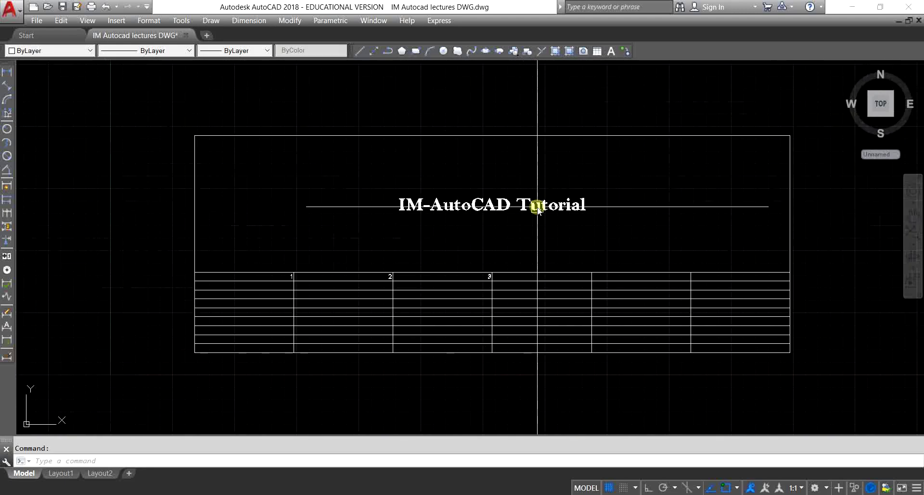
pyautogui.click(539, 208)
pyautogui.doubleClick(539, 208)
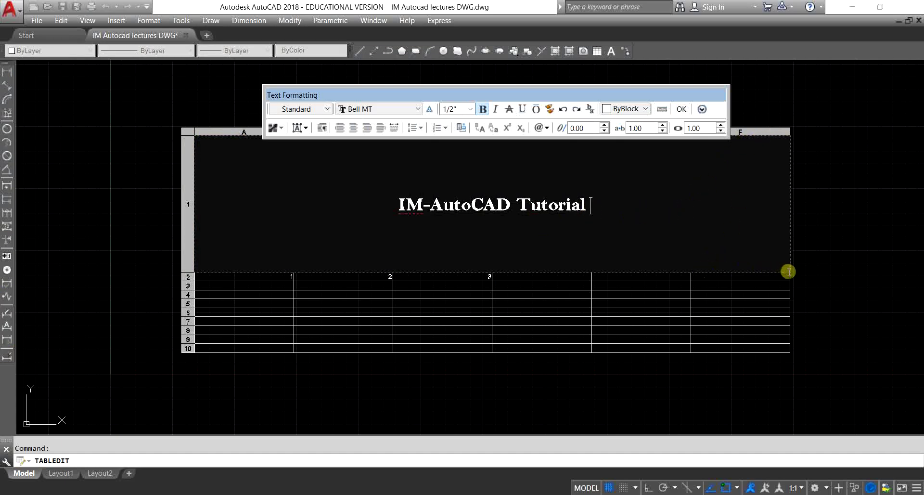
pyautogui.scroll(-2, 514, 291)
pyautogui.scroll(2, 497, 244)
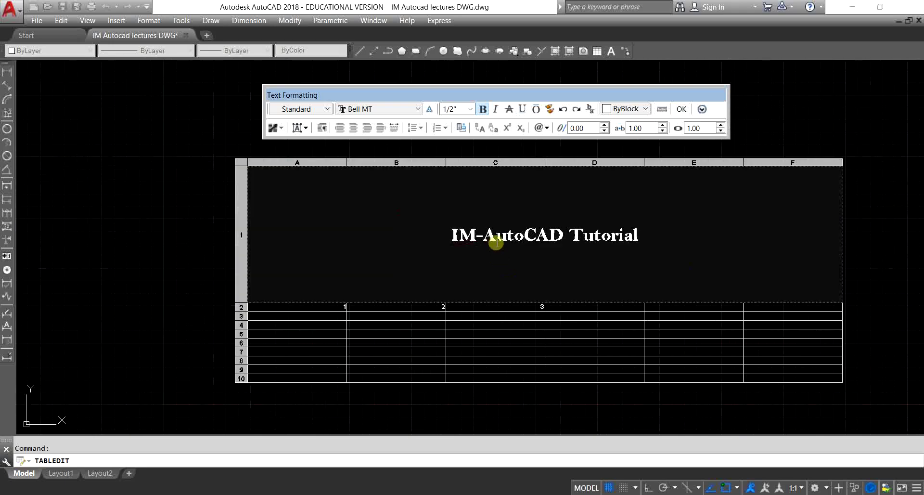
pyautogui.click(845, 121)
pyautogui.scroll(1, 392, 295)
# Make the whole table narrower by stretching its width horizontally with ortho on
pyautogui.click(340, 279)
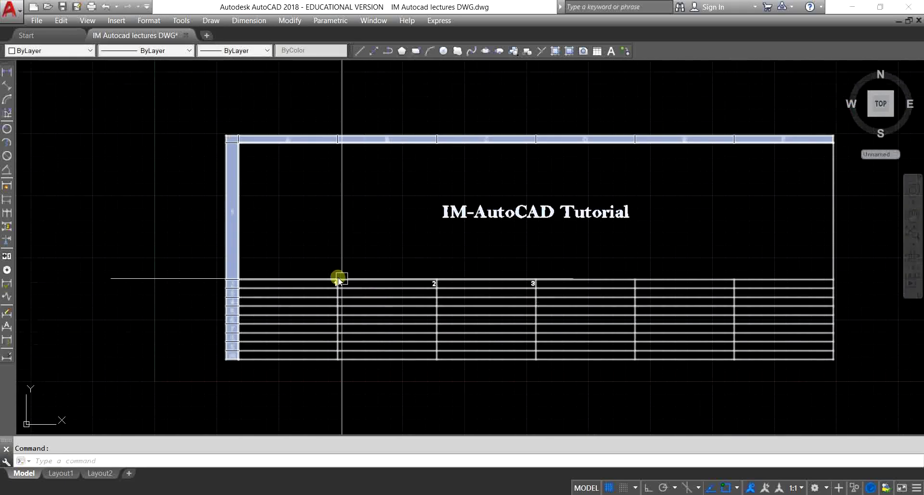
pyautogui.press('Escape')
pyautogui.moveTo(476, 261); pyautogui.dragTo(356, 264, button='middle')
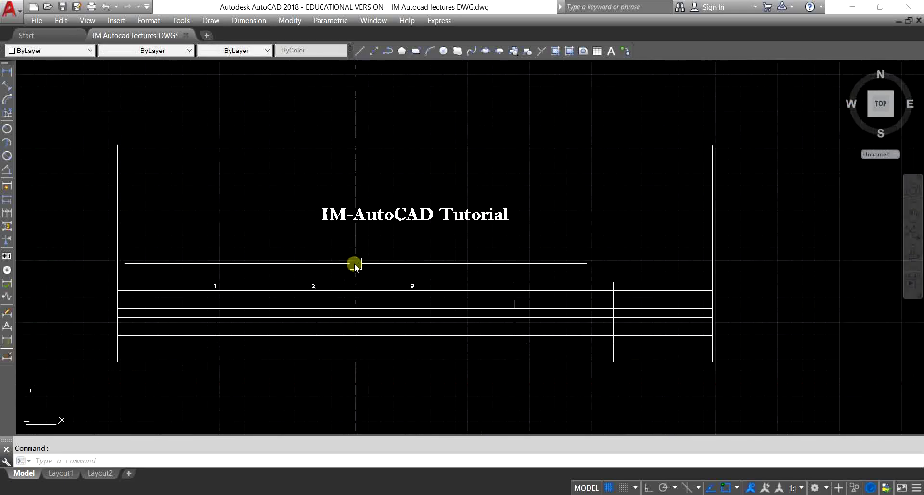
pyautogui.click(712, 172)
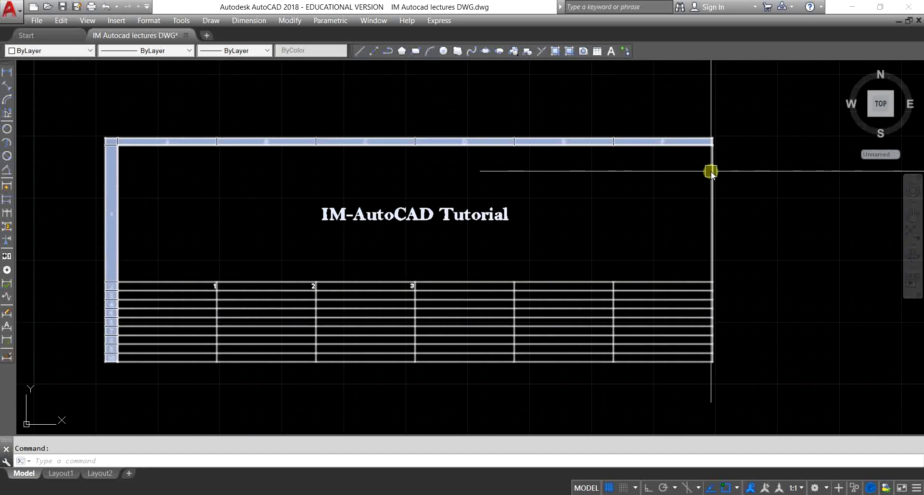
pyautogui.click(711, 169)
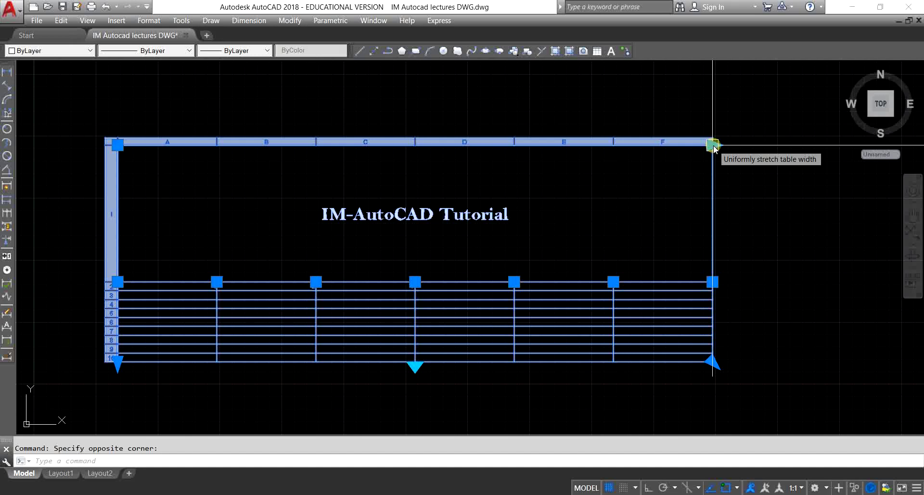
pyautogui.click(713, 145)
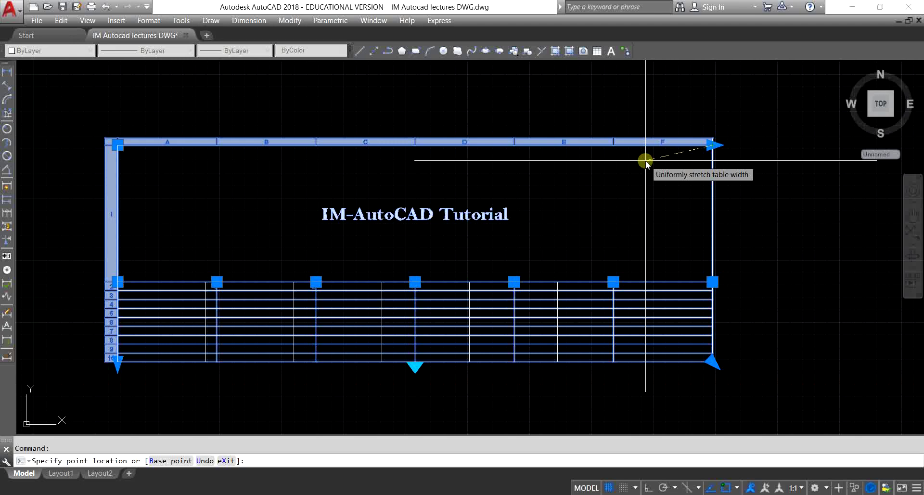
pyautogui.press('F8')
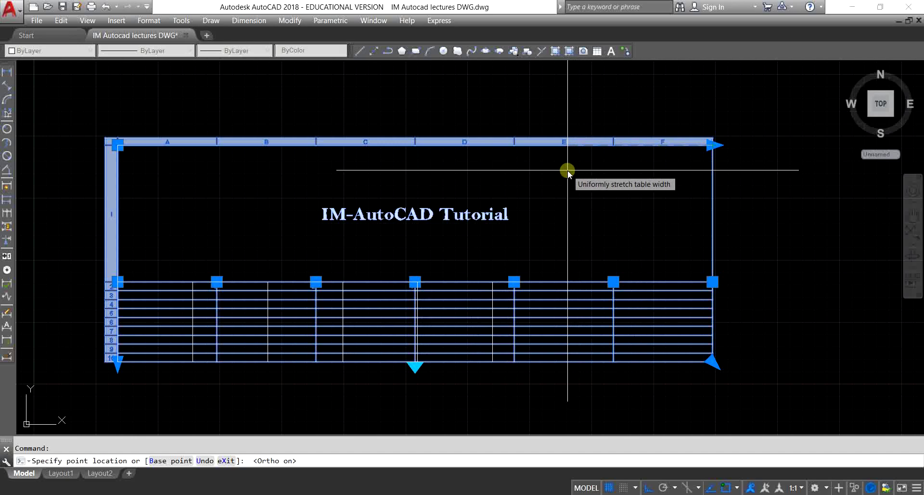
pyautogui.click(568, 170)
pyautogui.moveTo(509, 231); pyautogui.dragTo(602, 215, button='middle')
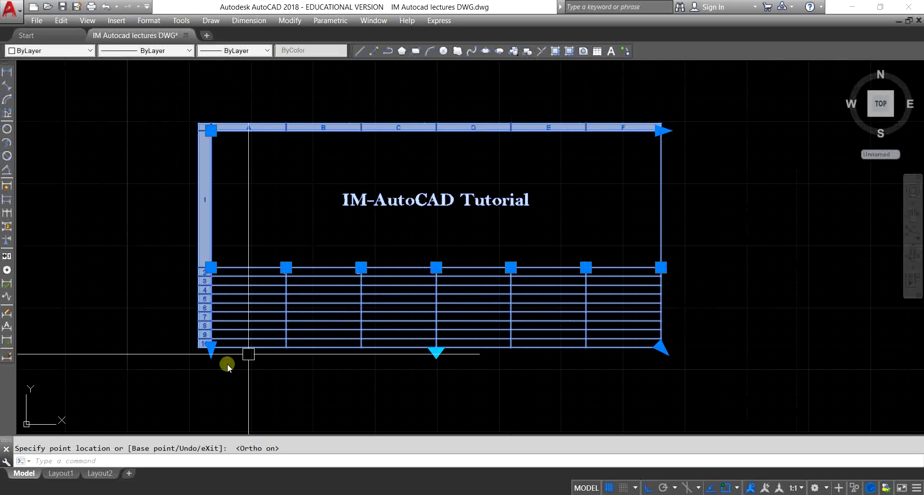
# Shorten the table rows slightly and move the table to the right
pyautogui.click(211, 350)
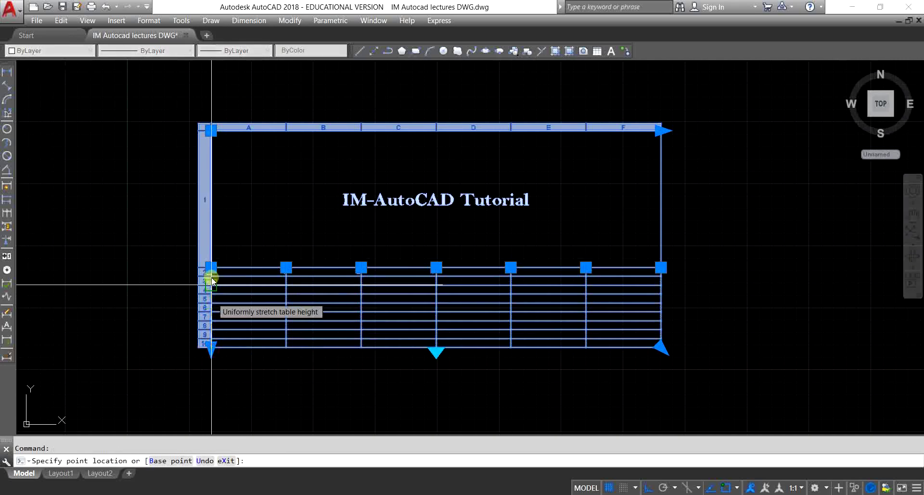
pyautogui.click(216, 321)
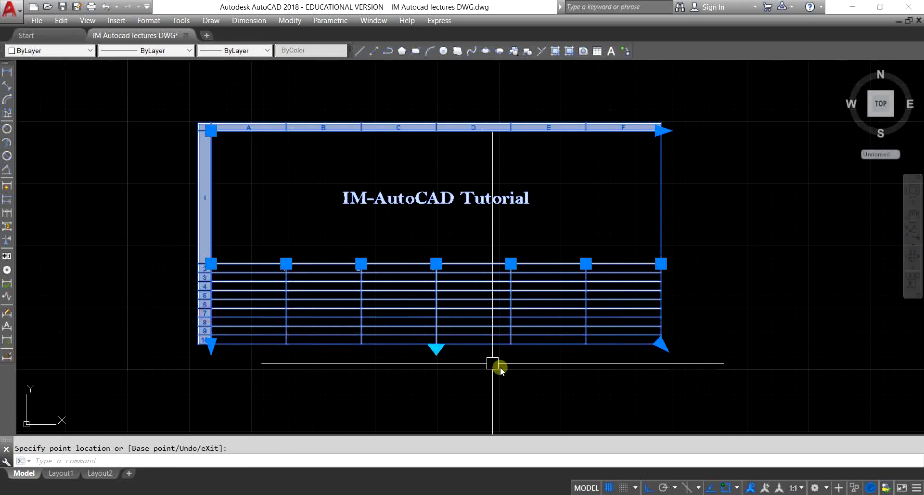
pyautogui.click(211, 131)
pyautogui.click(400, 130)
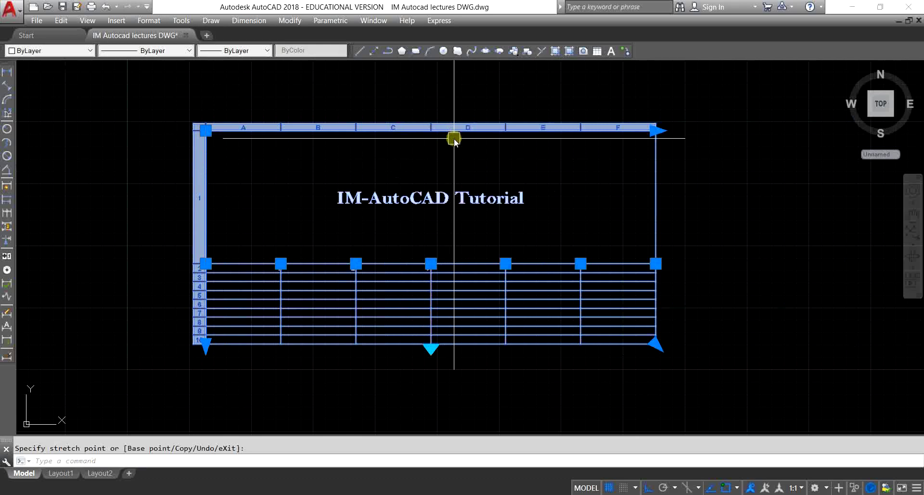
pyautogui.press('Escape')
pyautogui.moveTo(481, 207)
pyautogui.mouseDown(button='middle')
pyautogui.moveTo(530, 212)
pyautogui.moveTo(538, 246)
pyautogui.mouseUp(button='middle')
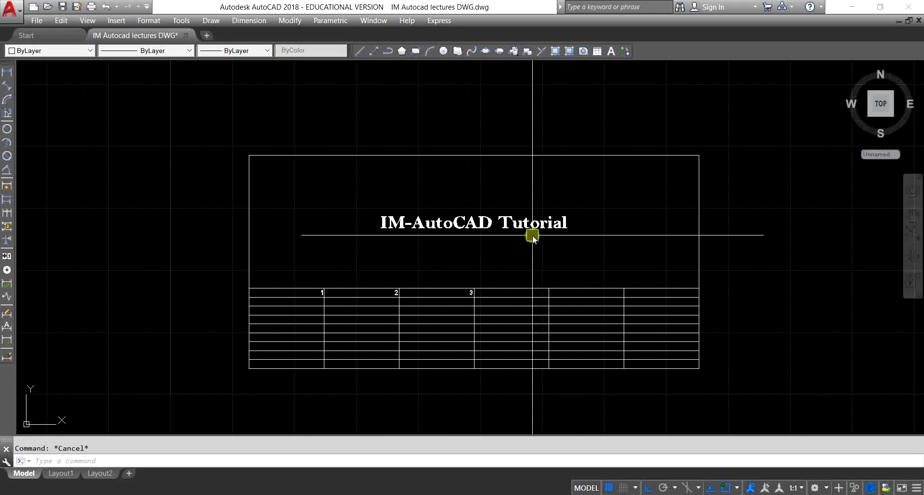
# Set up a second table with Specify window placement, 5 columns and 10 data rows
pyautogui.moveTo(567, 243)
pyautogui.mouseDown(button='middle')
pyautogui.moveTo(550, 226)
pyautogui.moveTo(537, 236)
pyautogui.moveTo(446, 229)
pyautogui.mouseUp(button='middle')
pyautogui.scroll(-5, 487, 248)
pyautogui.scroll(5, 445, 229)
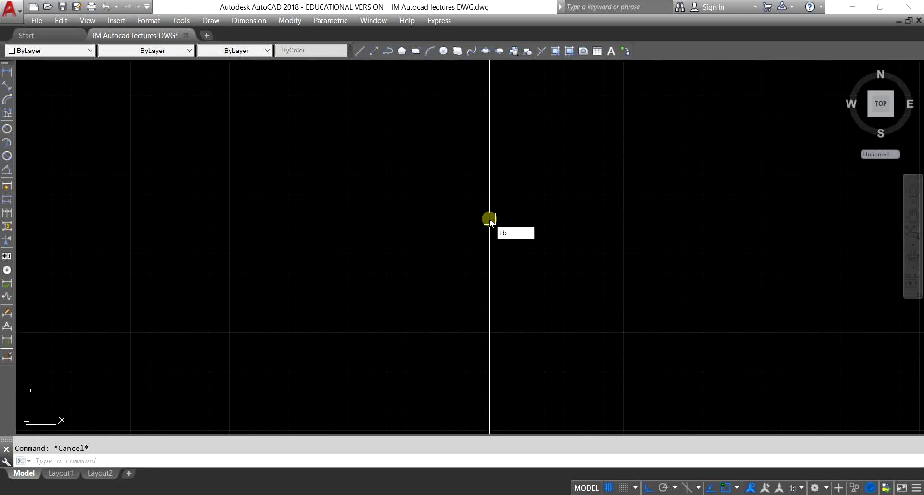
pyautogui.press('Return')
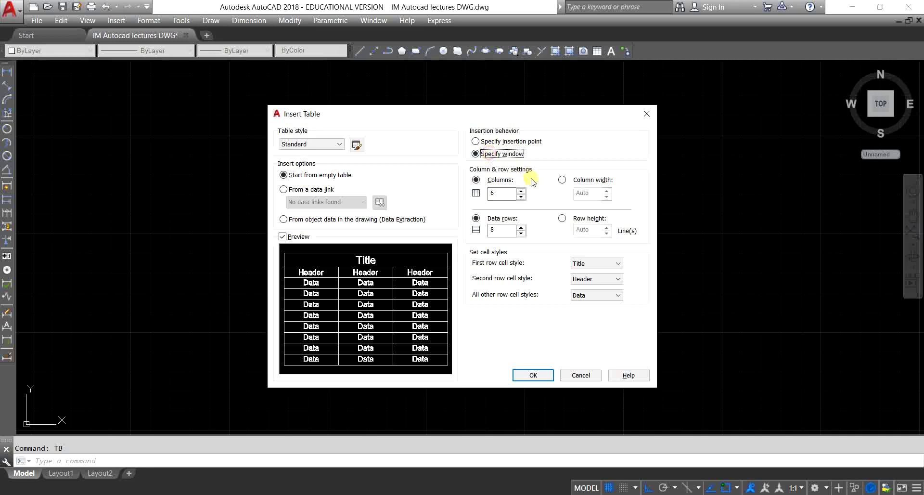
pyautogui.doubleClick(500, 194)
pyautogui.click(533, 376)
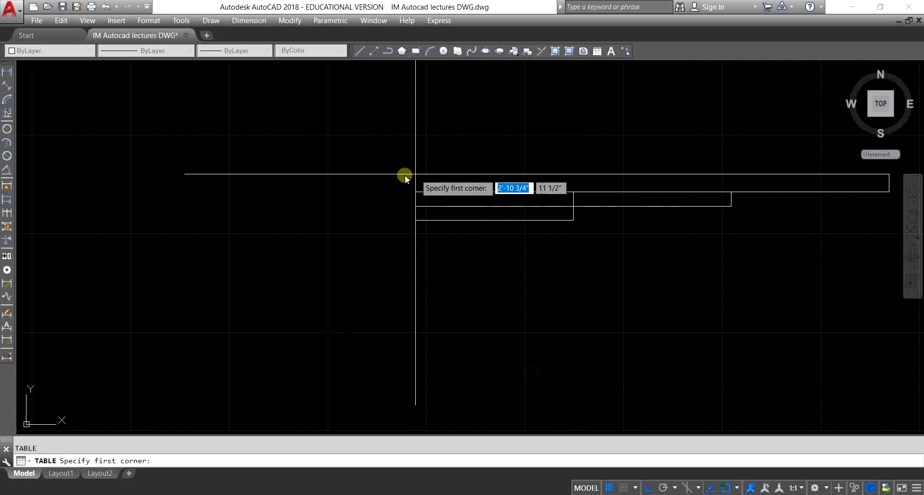
# Pick both corners of a large five-column table to the right of the IM-AutoCAD Tutorial table
pyautogui.scroll(3, 270, 173)
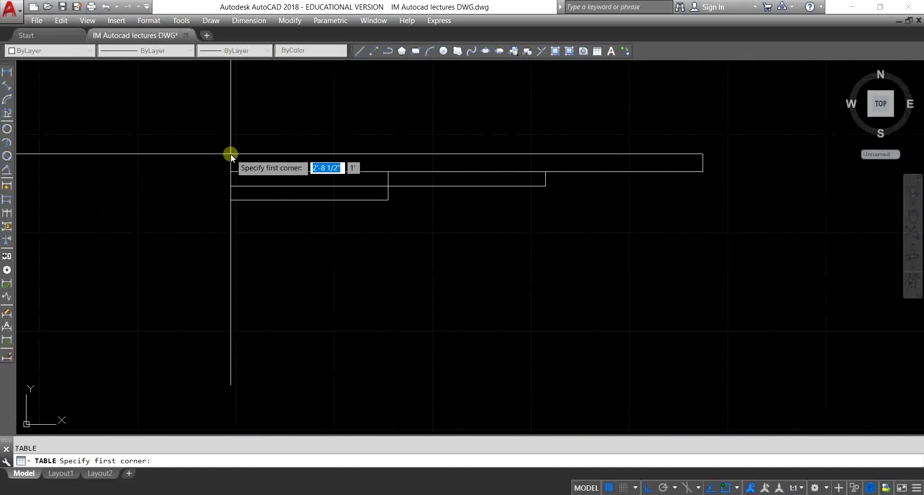
pyautogui.click(210, 145)
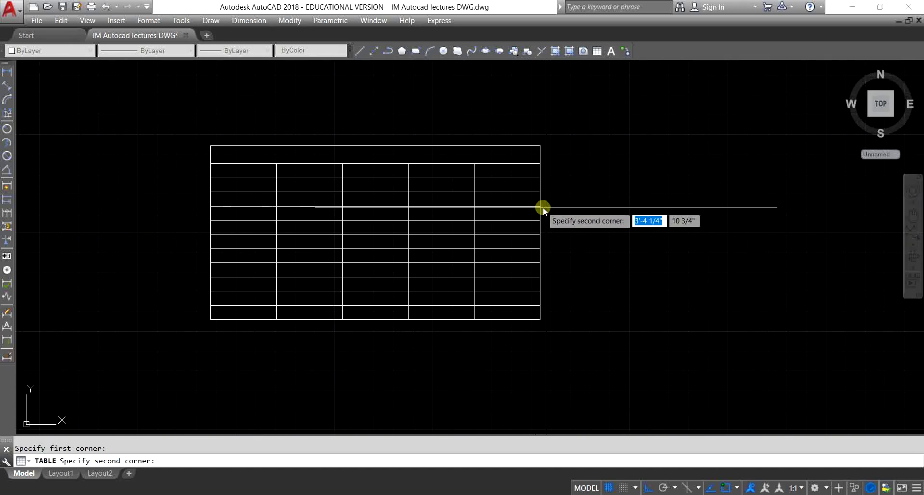
pyautogui.scroll(-2, 380, 157)
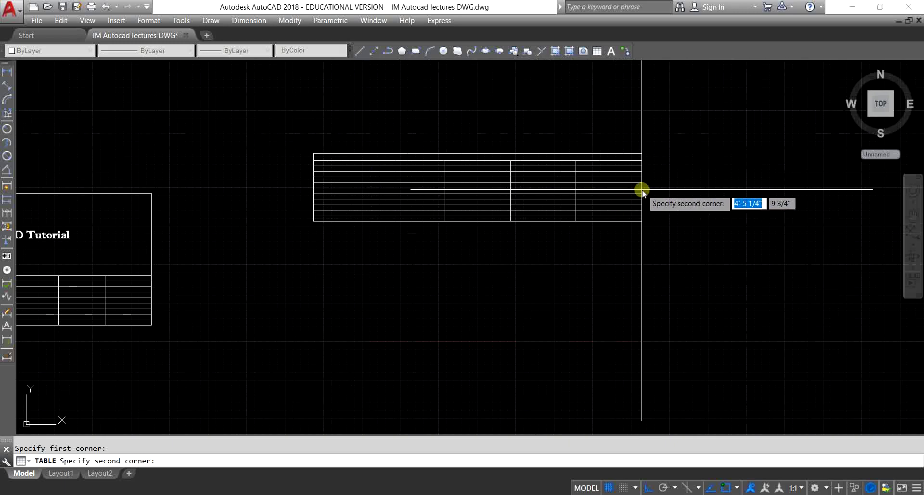
pyautogui.scroll(2, 646, 188)
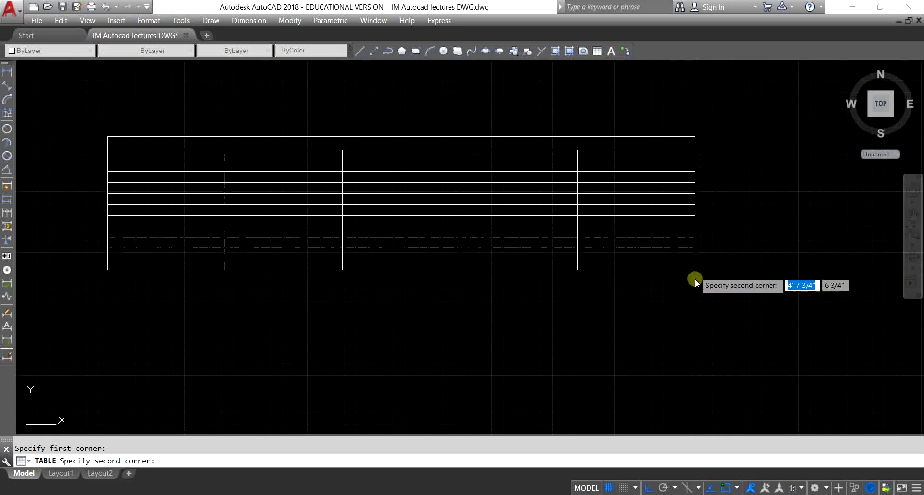
pyautogui.moveTo(714, 340)
pyautogui.mouseDown(button='middle')
pyautogui.moveTo(680, 310)
pyautogui.moveTo(497, 238)
pyautogui.mouseUp(button='middle')
pyautogui.scroll(-1, 635, 227)
pyautogui.scroll(-3, 530, 260)
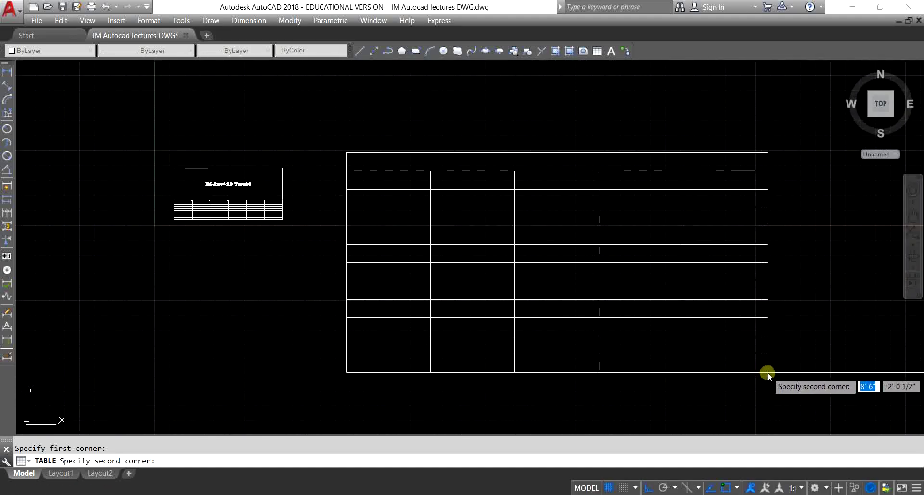
pyautogui.click(810, 375)
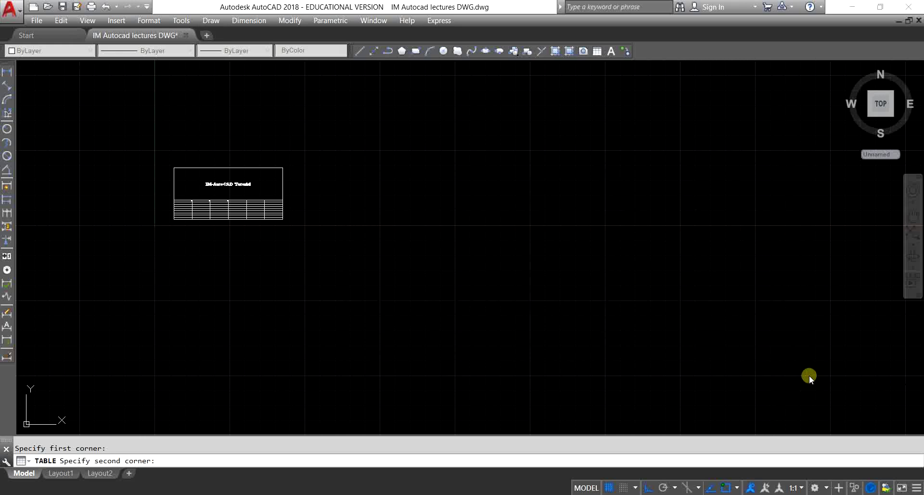
# Enter 'IM-AutoCAD' as the new table's title
pyautogui.click(252, 296)
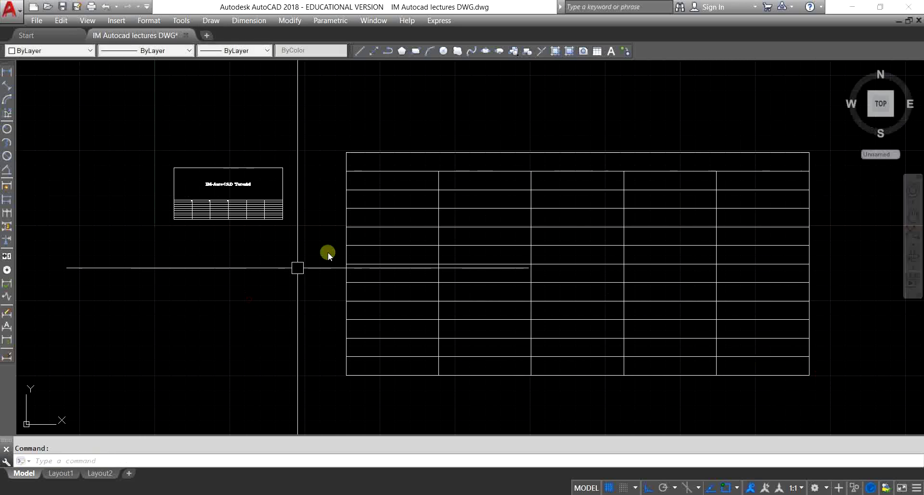
pyautogui.click(478, 172)
pyautogui.click(484, 170)
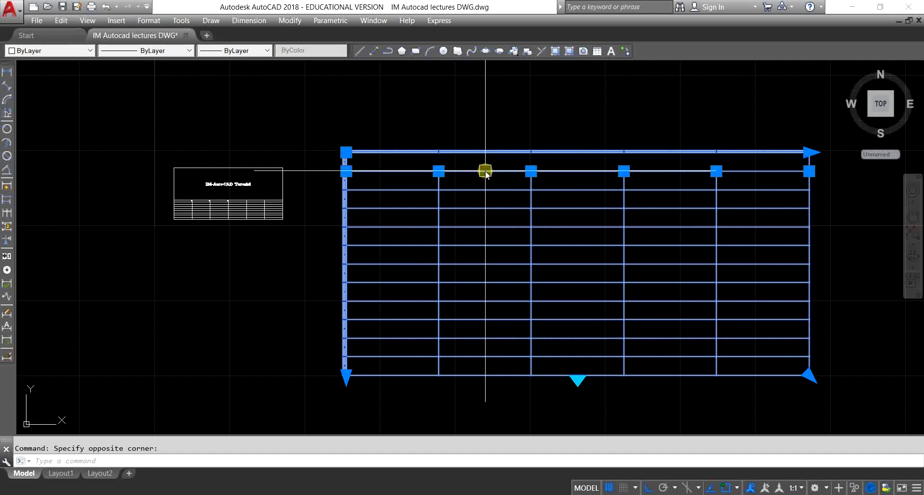
pyautogui.click(485, 169)
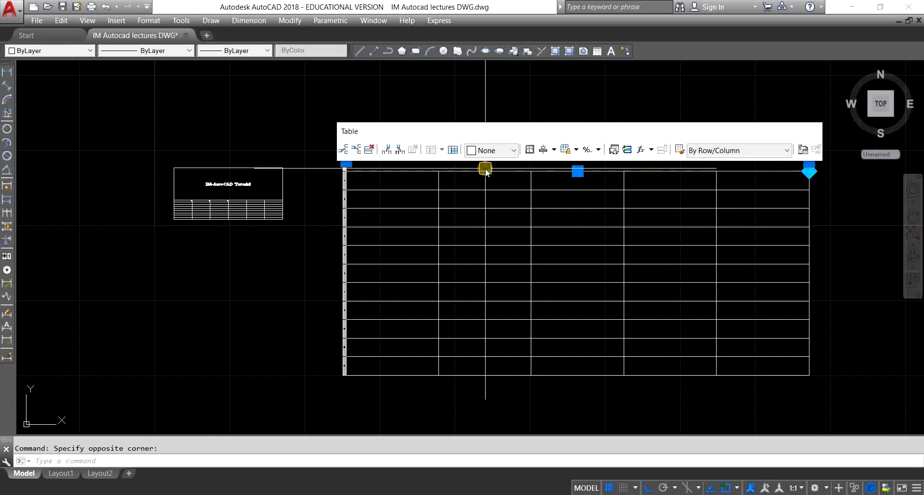
pyautogui.moveTo(501, 169); pyautogui.dragTo(437, 312, button='middle')
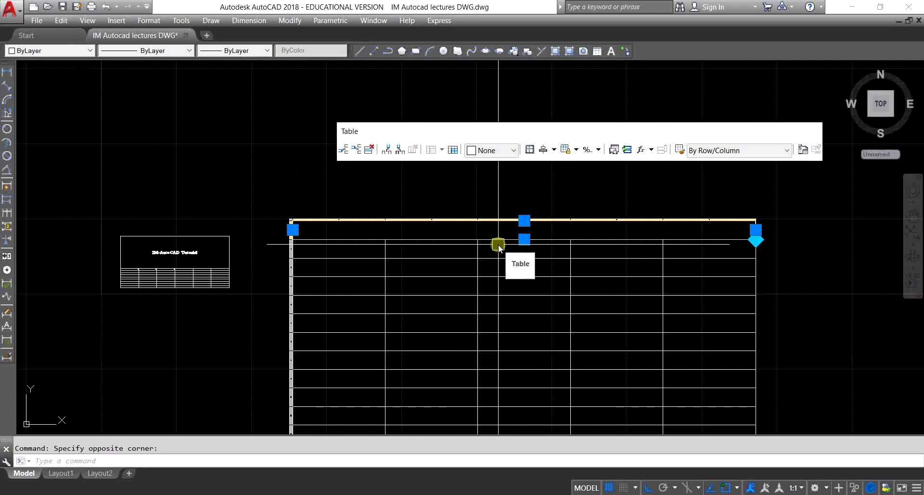
pyautogui.write('IM-AutoCAD')
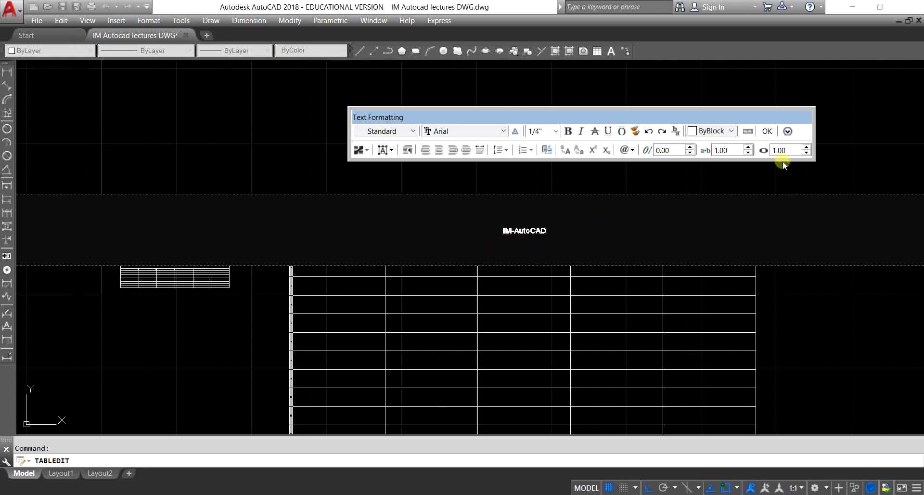
pyautogui.click(769, 135)
# Make the IM-AutoCAD title text 1 inch tall
pyautogui.scroll(3, 682, 216)
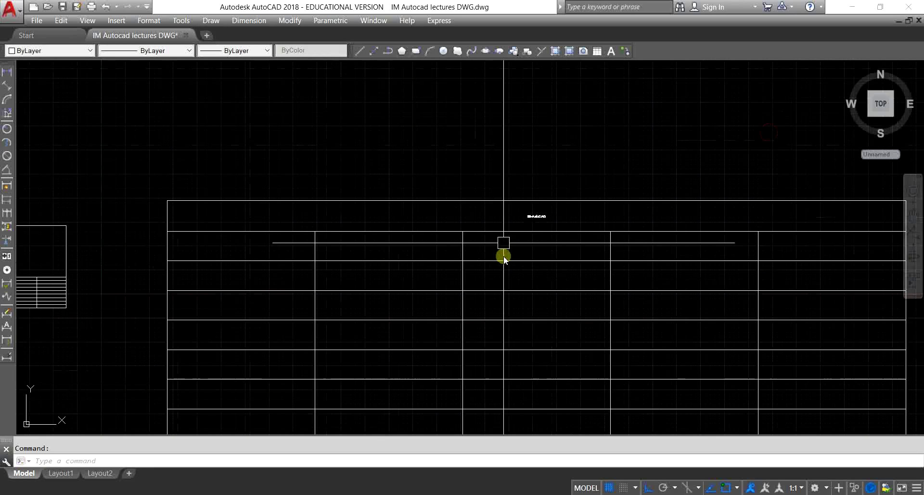
pyautogui.scroll(3, 504, 247)
pyautogui.scroll(2, 561, 202)
pyautogui.scroll(-3, 429, 217)
pyautogui.scroll(-3, 487, 240)
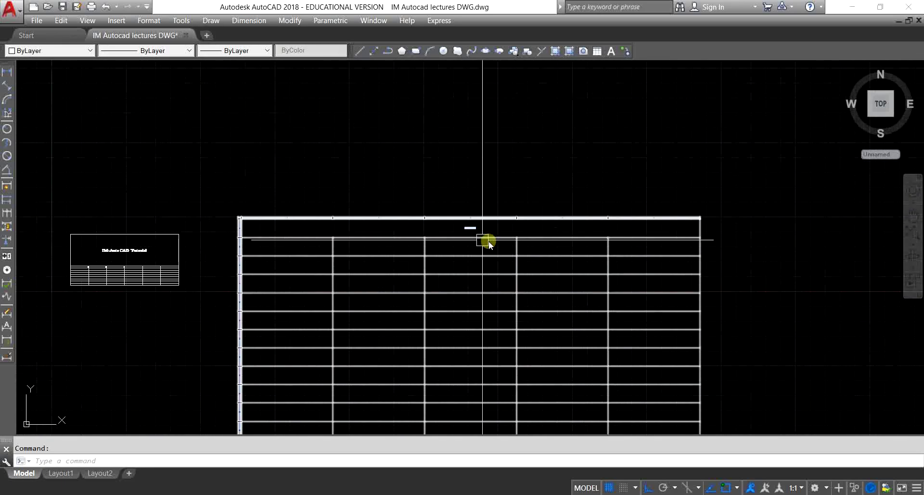
pyautogui.scroll(5, 452, 200)
pyautogui.scroll(1, 442, 165)
pyautogui.doubleClick(442, 166)
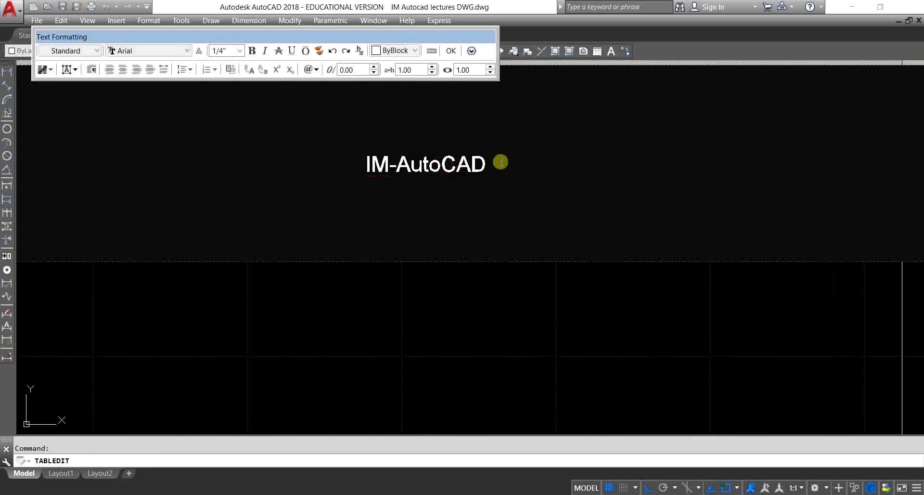
pyautogui.moveTo(501, 159); pyautogui.dragTo(330, 165)
pyautogui.click(240, 51)
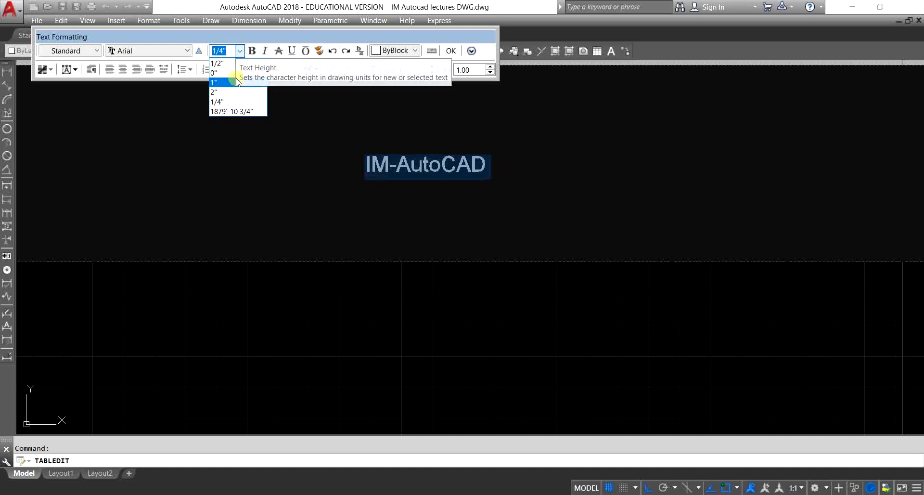
pyautogui.click(215, 83)
pyautogui.click(522, 110)
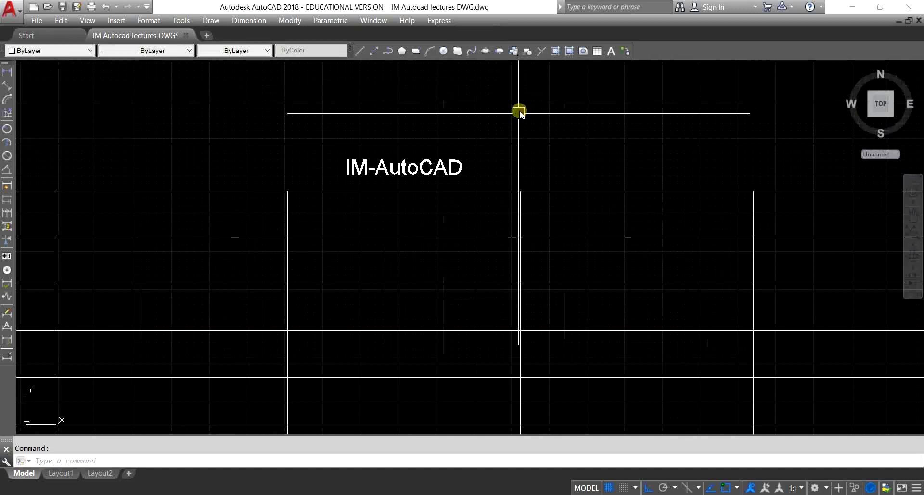
# Pan and zoom to bring both tables toward the centre of the view
pyautogui.scroll(-3, 682, 211)
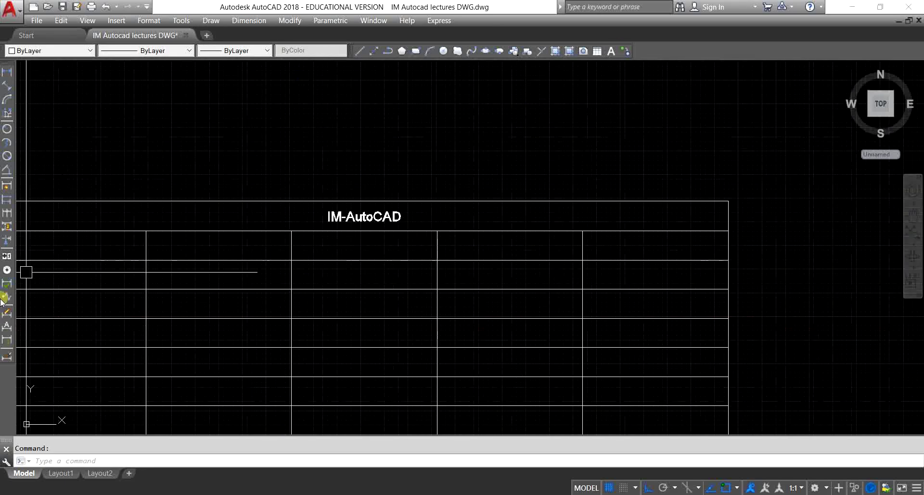
pyautogui.scroll(-2, 702, 227)
pyautogui.scroll(-3, 423, 268)
pyautogui.scroll(3, 691, 255)
pyautogui.moveTo(691, 255); pyautogui.dragTo(458, 227, button='middle')
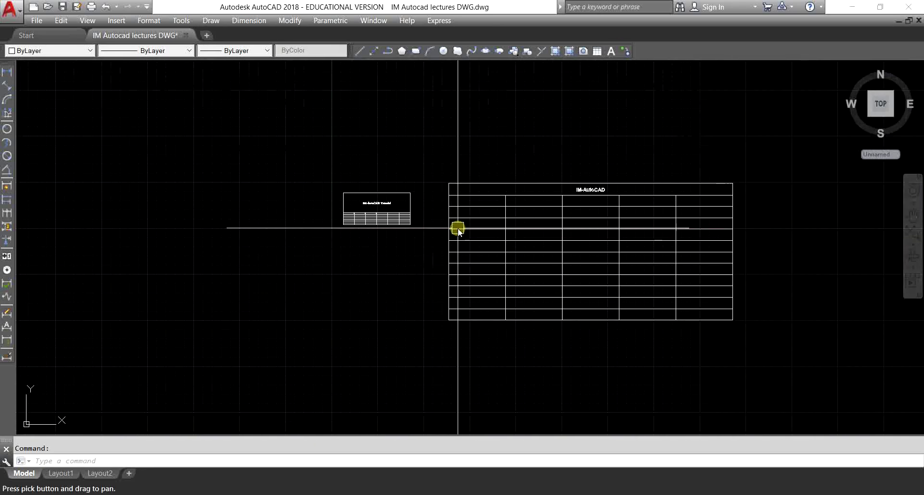
pyautogui.scroll(5, 398, 221)
pyautogui.scroll(-5, 448, 229)
pyautogui.moveTo(538, 238); pyautogui.dragTo(520, 238, button='middle')
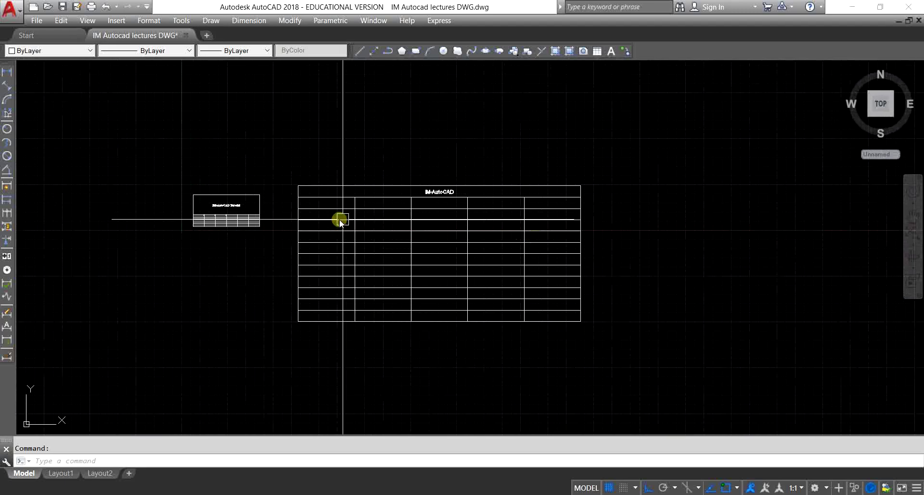
pyautogui.scroll(6, 343, 226)
pyautogui.moveTo(347, 234); pyautogui.dragTo(361, 214, button='middle')
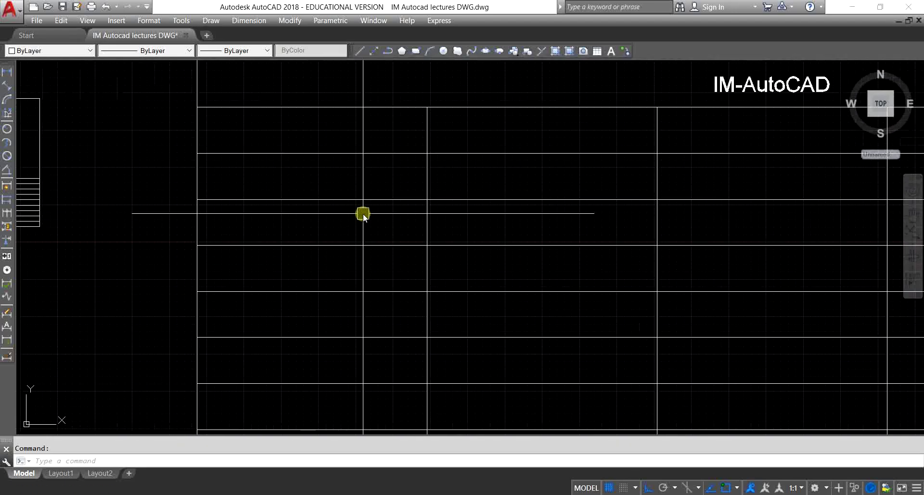
pyautogui.scroll(-4, 359, 224)
# Type 'autocad' into an empty fourth-column data cell of the IM-AutoCAD table
pyautogui.click(441, 217)
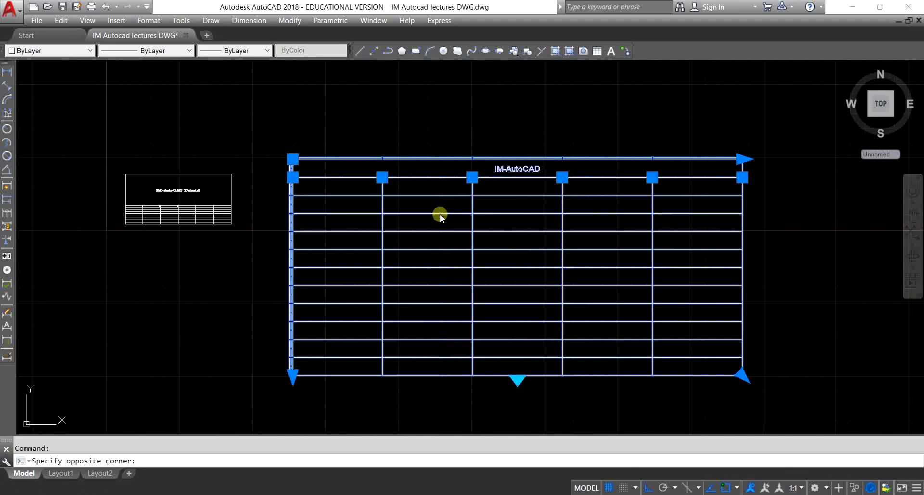
pyautogui.click(441, 217)
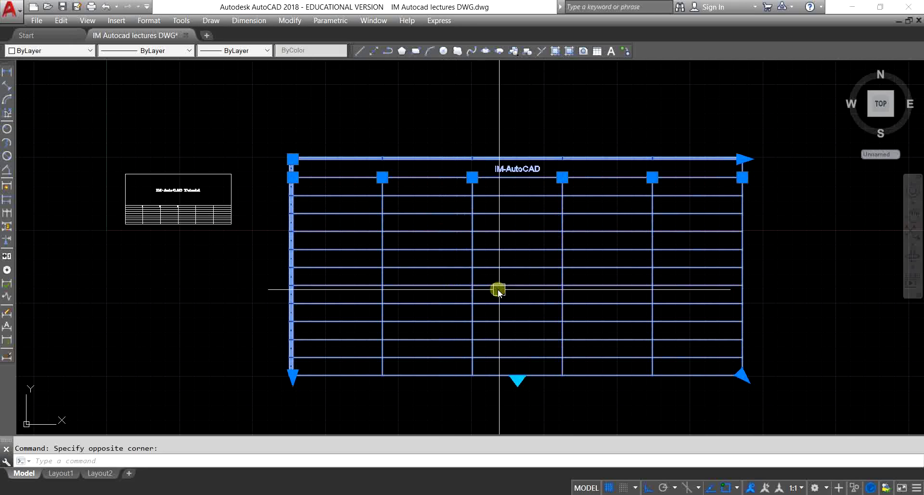
pyautogui.press('Escape')
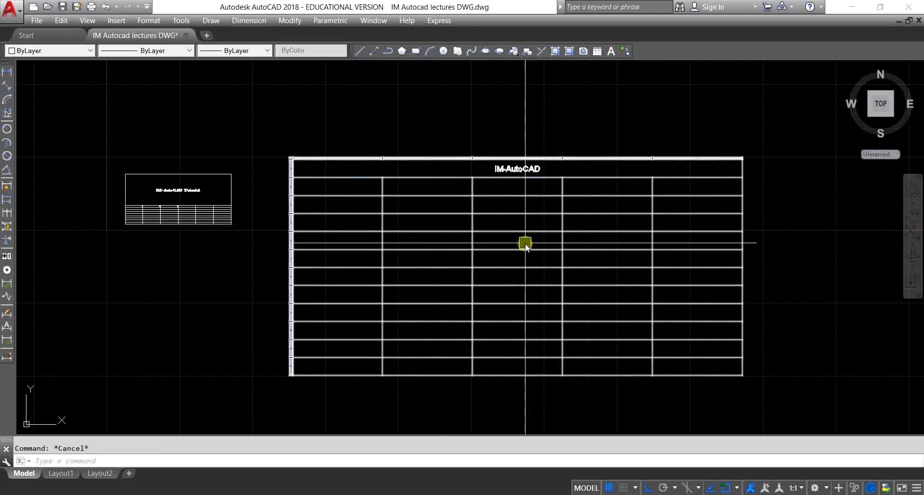
pyautogui.click(525, 244)
pyautogui.press('Escape')
pyautogui.click(536, 264)
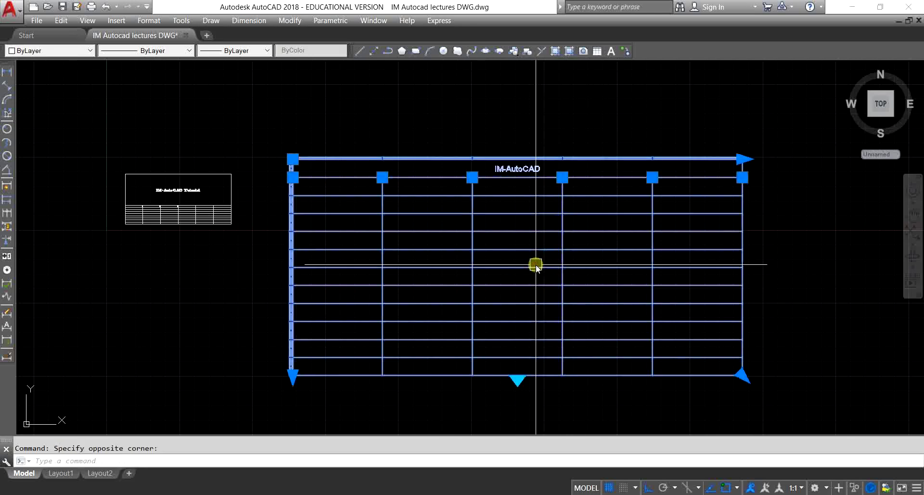
pyautogui.scroll(2, 545, 261)
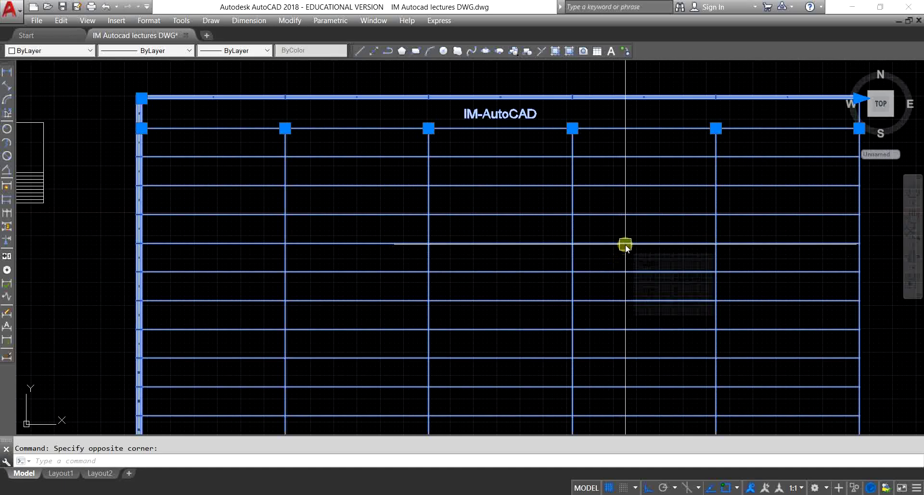
pyautogui.click(625, 245)
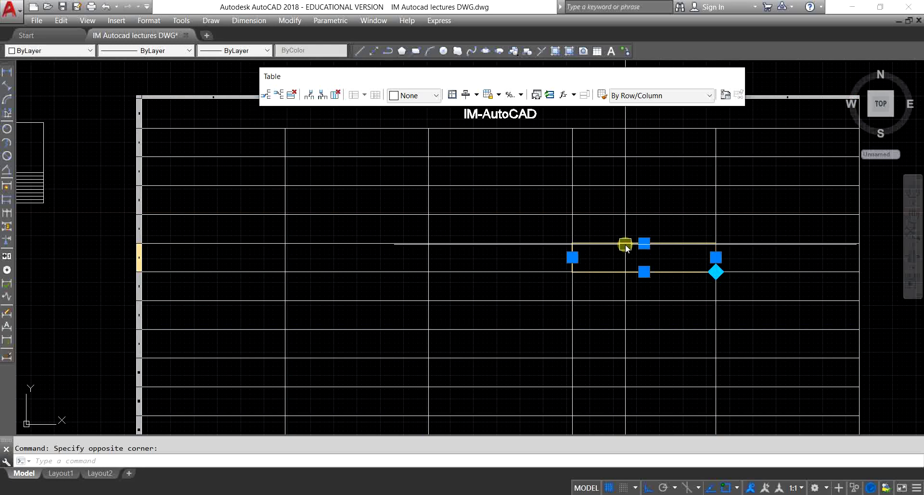
pyautogui.doubleClick(625, 244)
pyautogui.write('autoca')
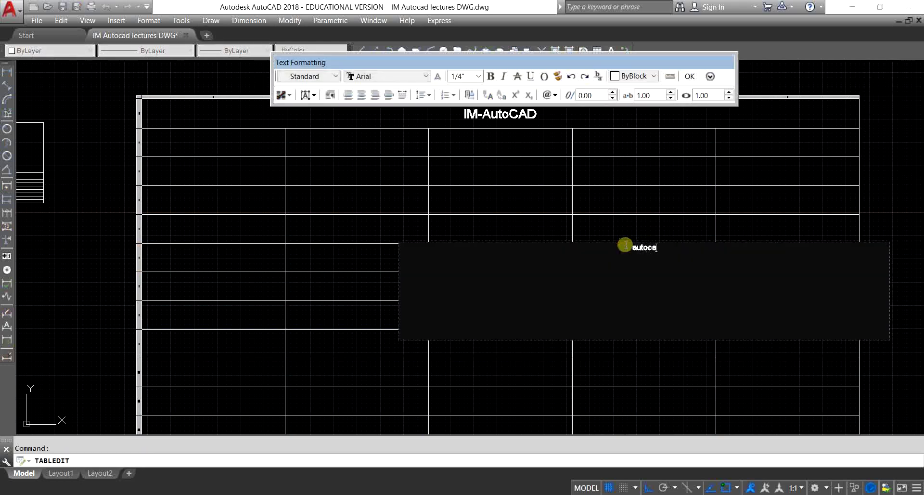
pyautogui.write('d')
pyautogui.click(897, 189)
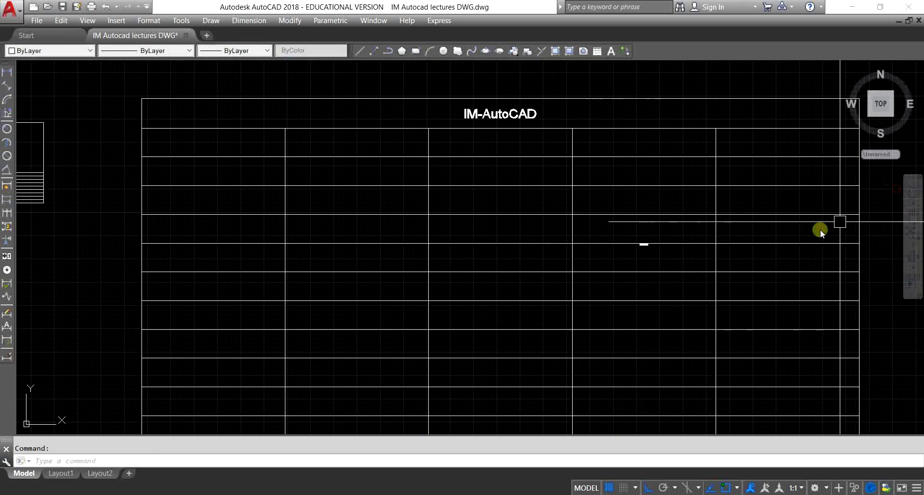
pyautogui.scroll(5, 621, 252)
pyautogui.scroll(3, 698, 223)
pyautogui.click(706, 227)
pyautogui.hotkey('ctrl', '1')
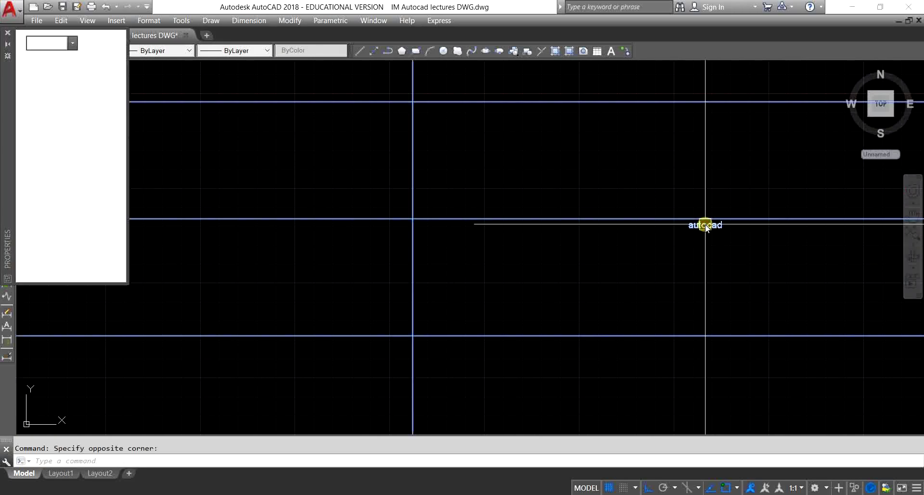
pyautogui.press('Escape')
pyautogui.scroll(-2, 587, 288)
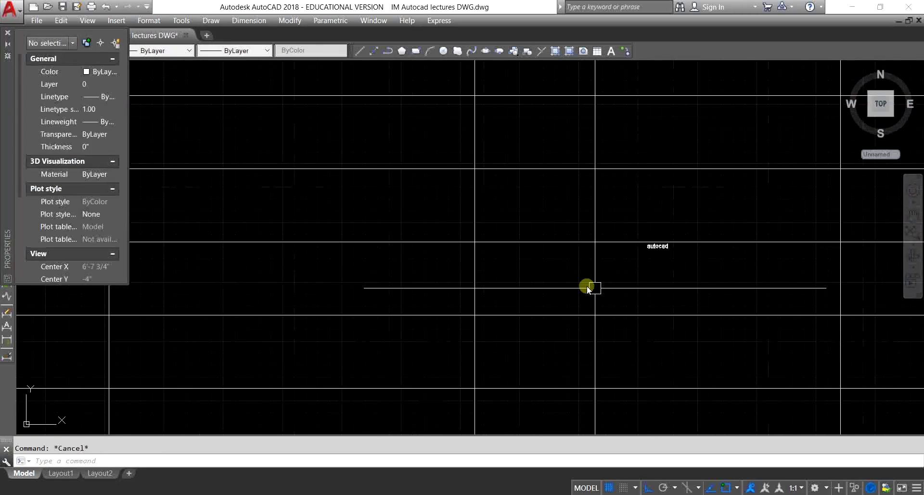
pyautogui.click(639, 316)
pyautogui.doubleClick(643, 317)
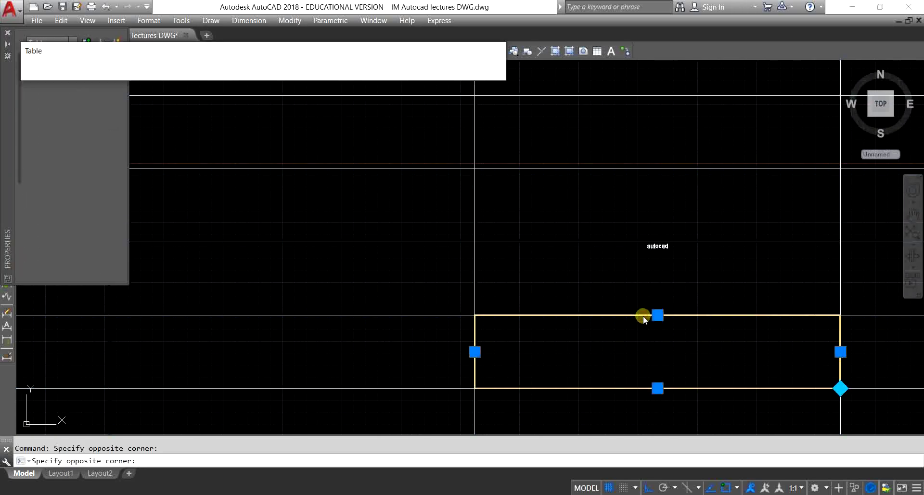
pyautogui.click(679, 245)
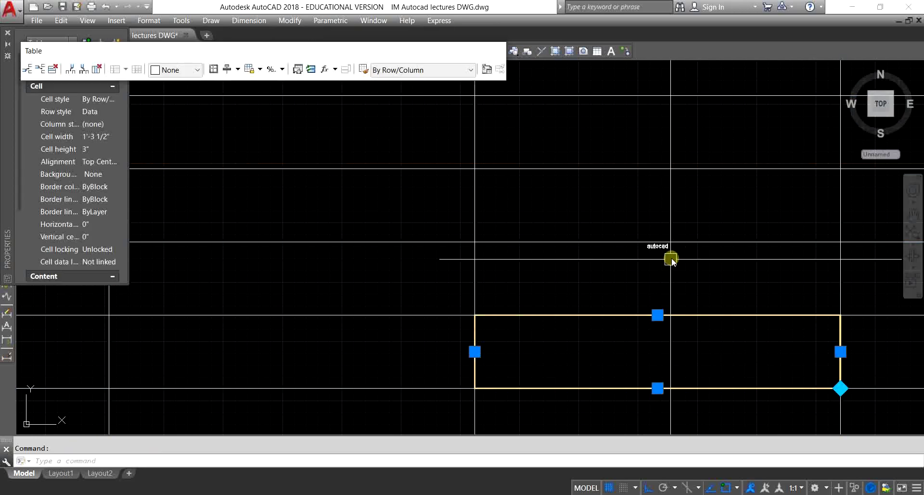
pyautogui.click(627, 278)
pyautogui.press('Escape')
pyautogui.click(631, 248)
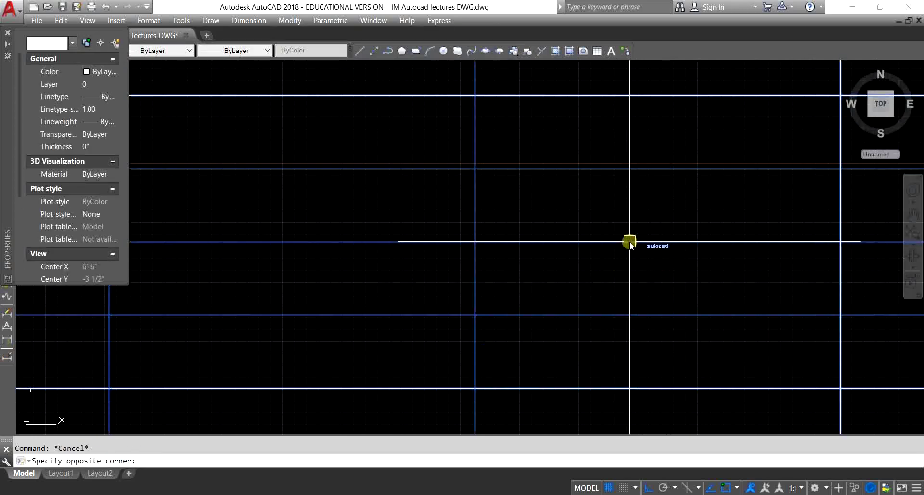
pyautogui.click(630, 241)
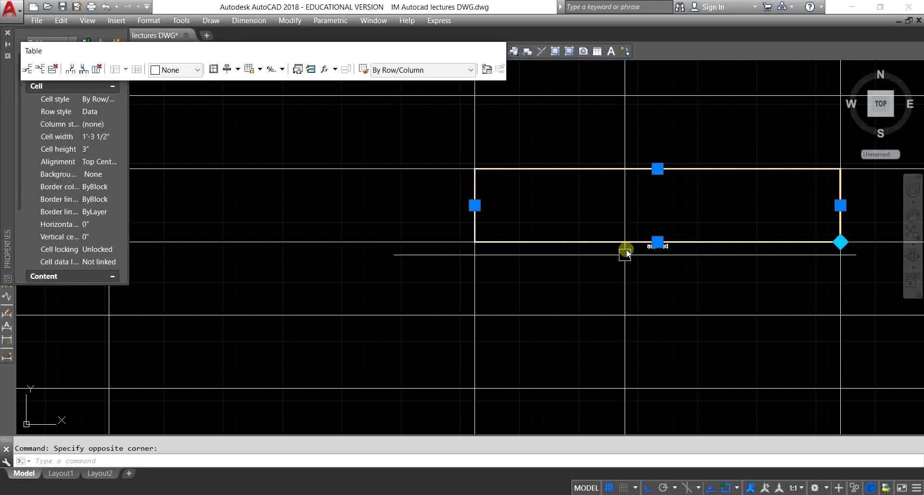
pyautogui.click(619, 316)
pyautogui.press('Escape')
pyautogui.doubleClick(619, 316)
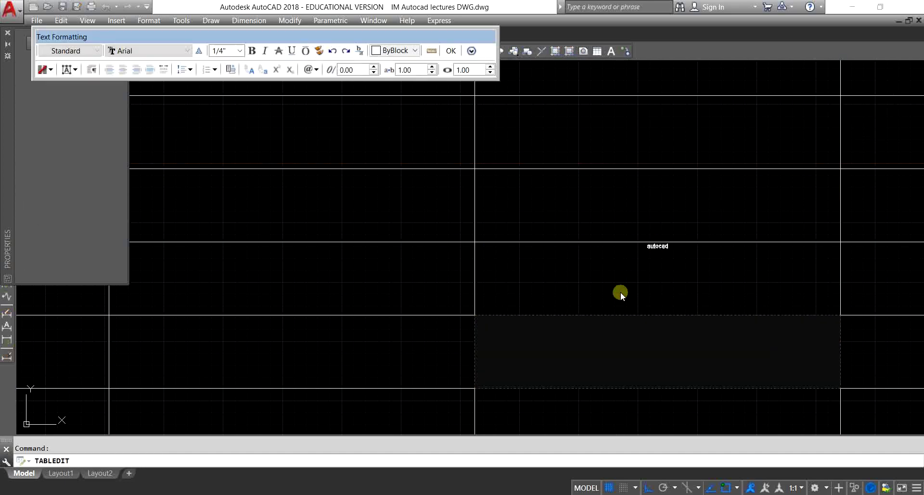
pyautogui.press('Escape')
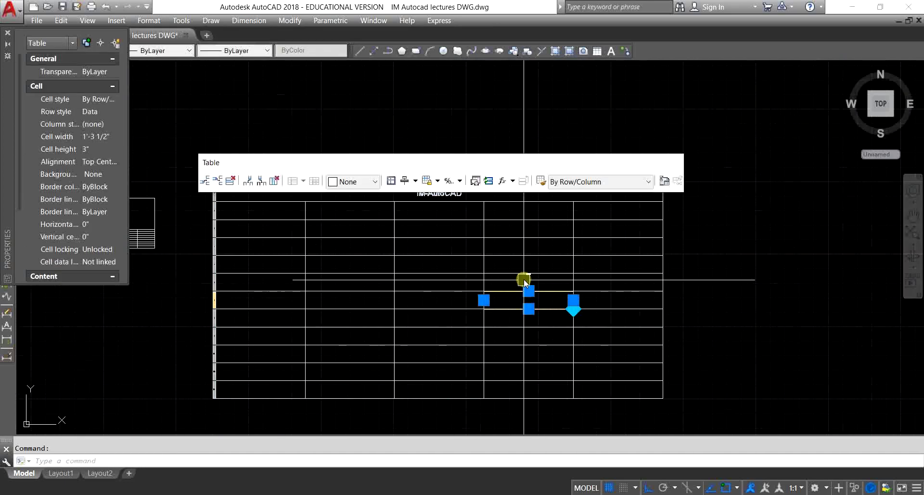
pyautogui.press('Escape')
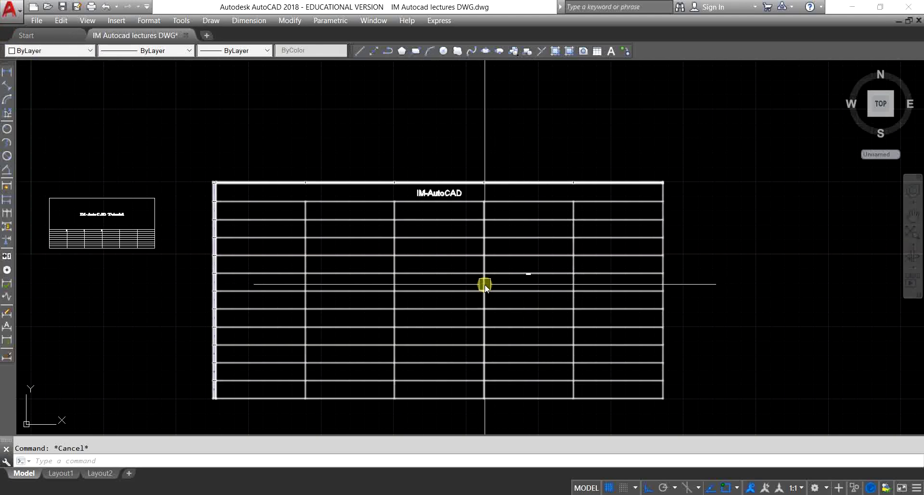
# Reopen the autocad cell and give the word a 1-inch text height
pyautogui.click(507, 279)
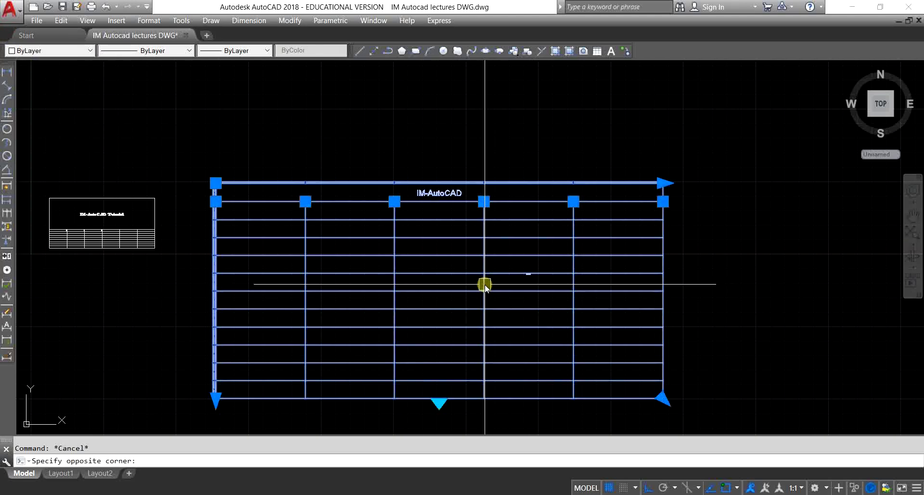
pyautogui.click(529, 289)
pyautogui.scroll(6, 529, 291)
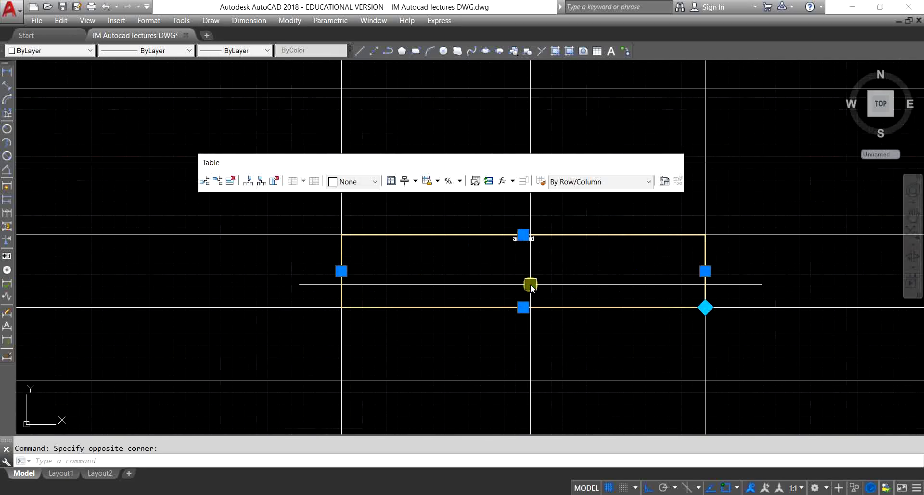
pyautogui.scroll(-2, 529, 286)
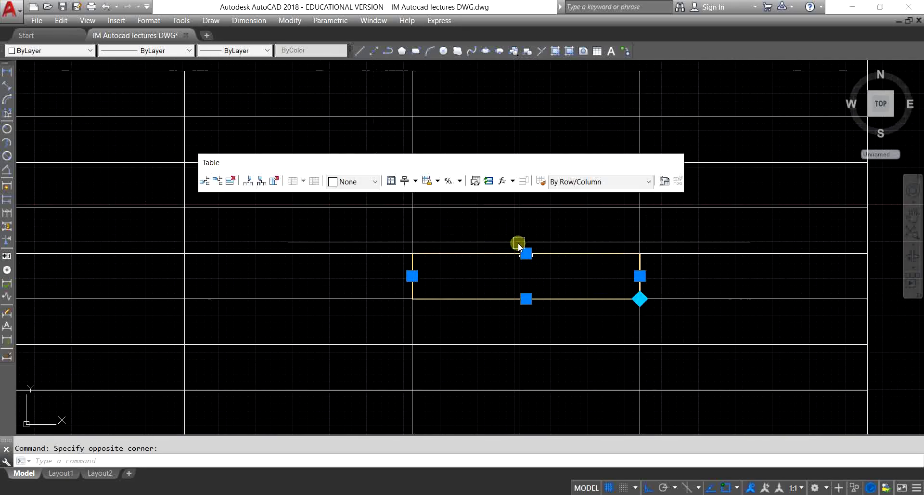
pyautogui.scroll(2, 520, 241)
pyautogui.scroll(5, 536, 260)
pyautogui.doubleClick(502, 242)
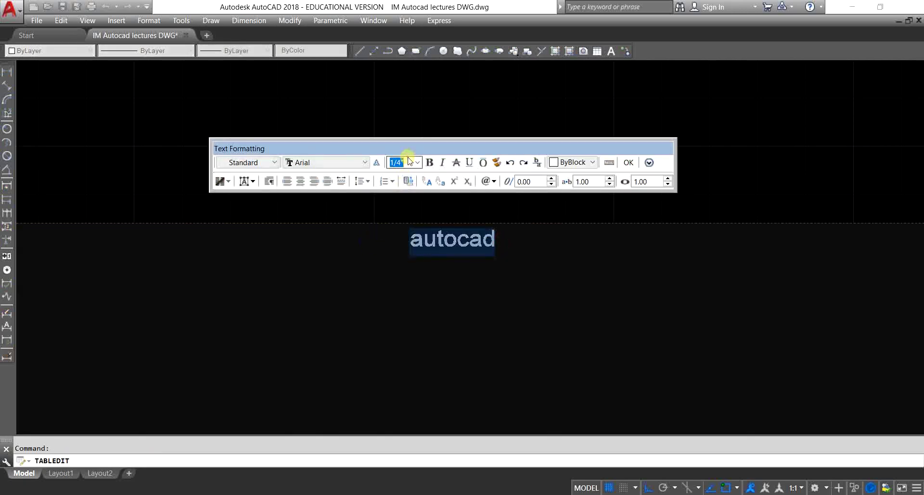
pyautogui.write('1')
pyautogui.press('Return')
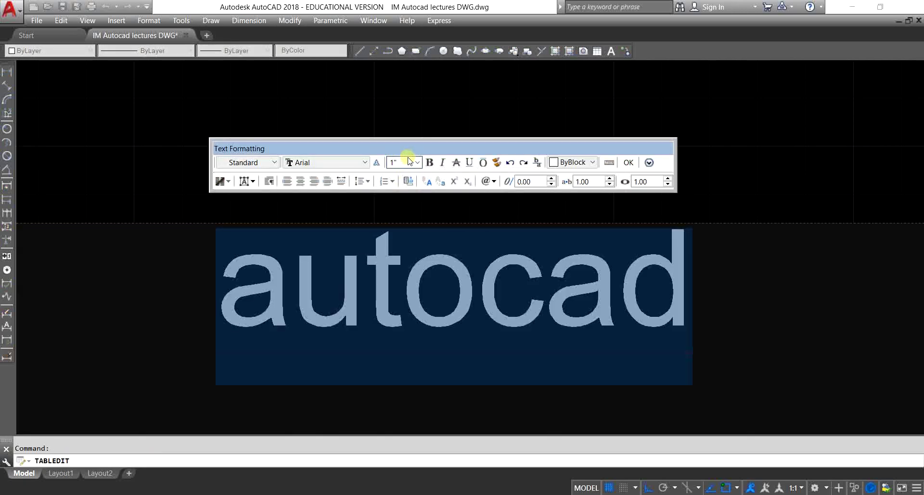
pyautogui.scroll(-3, 544, 328)
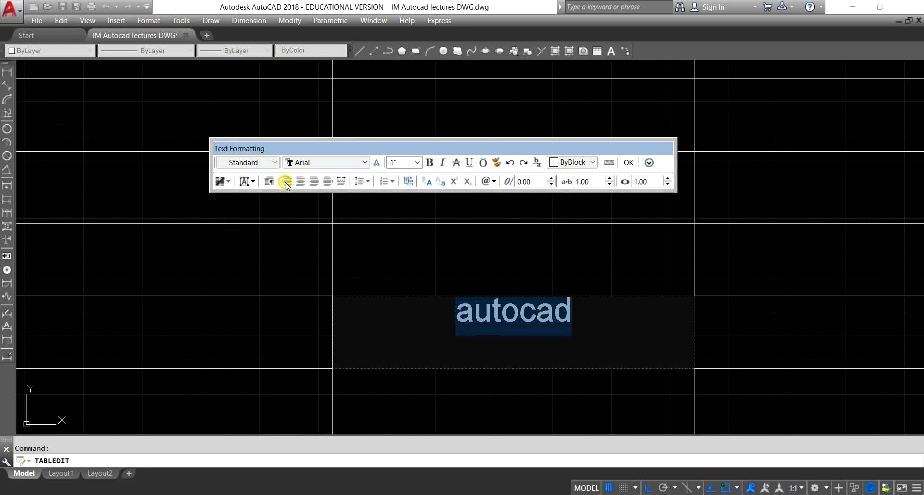
pyautogui.click(609, 333)
pyautogui.moveTo(591, 324); pyautogui.dragTo(454, 317)
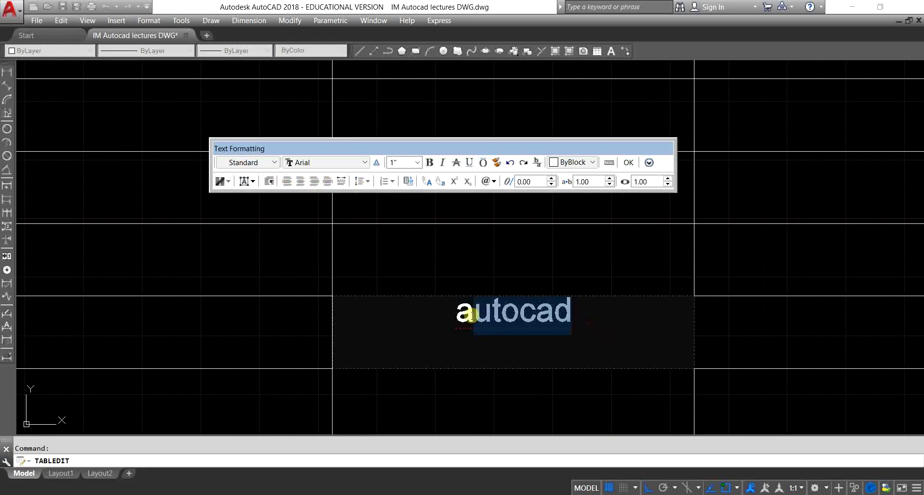
# Close the cell editor, recentre the tables, and open Insert Table (TB) with 6 columns, 8 data rows
pyautogui.click(626, 171)
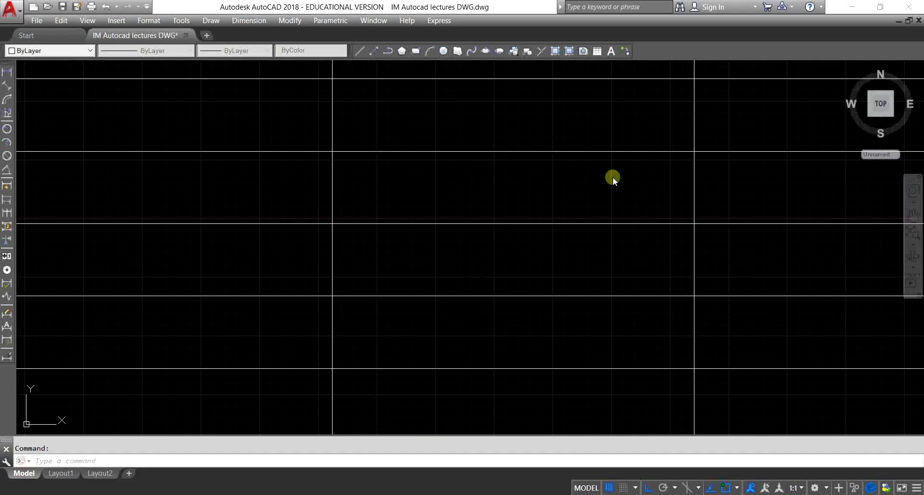
pyautogui.scroll(-8, 526, 237)
pyautogui.moveTo(504, 250); pyautogui.dragTo(514, 291, button='middle')
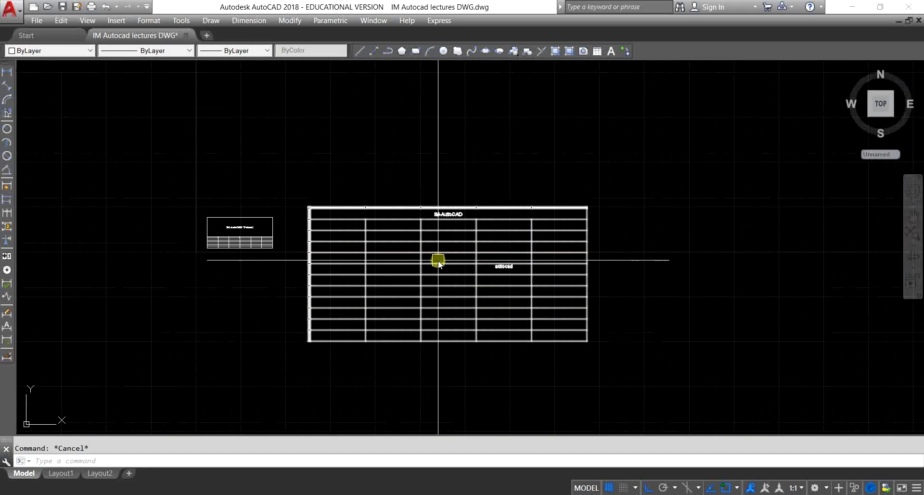
pyautogui.scroll(4, 438, 260)
pyautogui.moveTo(452, 299); pyautogui.dragTo(482, 315, button='middle')
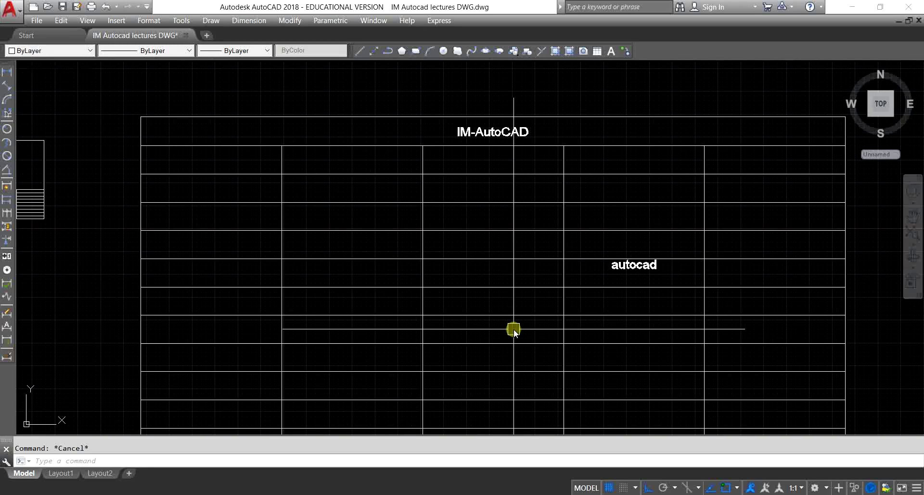
pyautogui.write('tb')
pyautogui.press('Return')
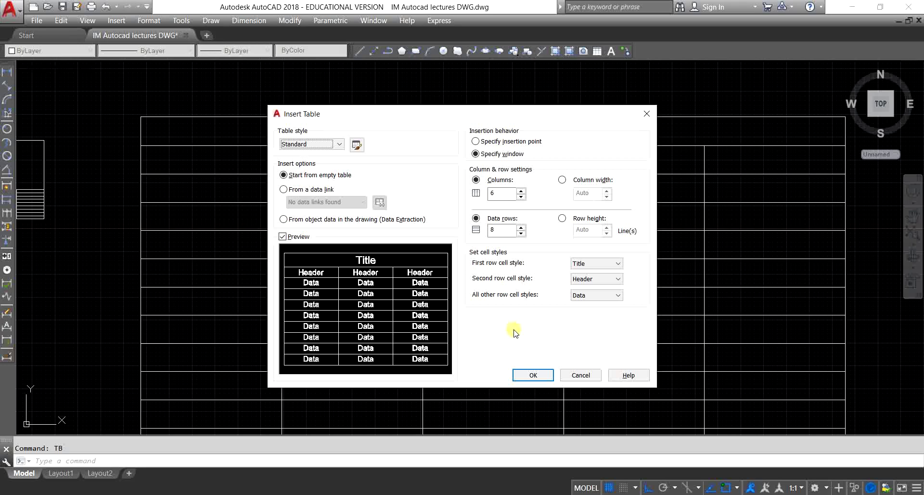
# Accept the Insert Table settings, then cancel placement at the first-corner prompt
pyautogui.click(536, 376)
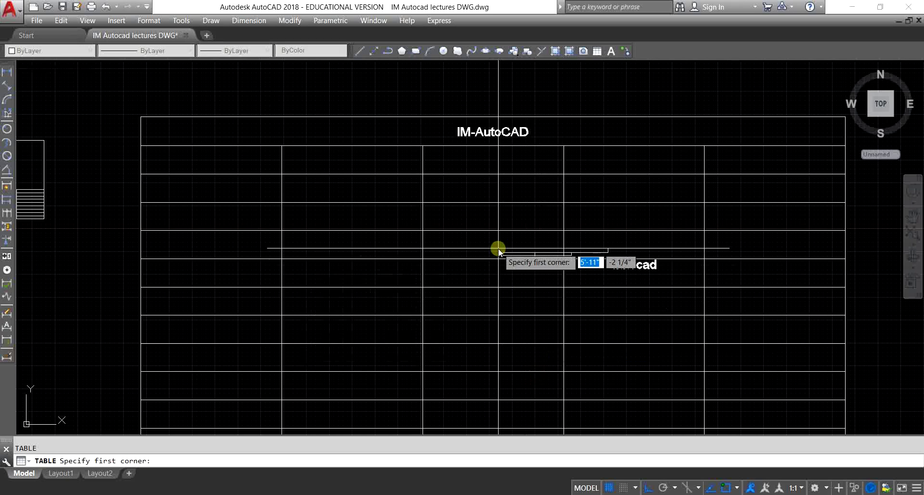
pyautogui.press('Escape')
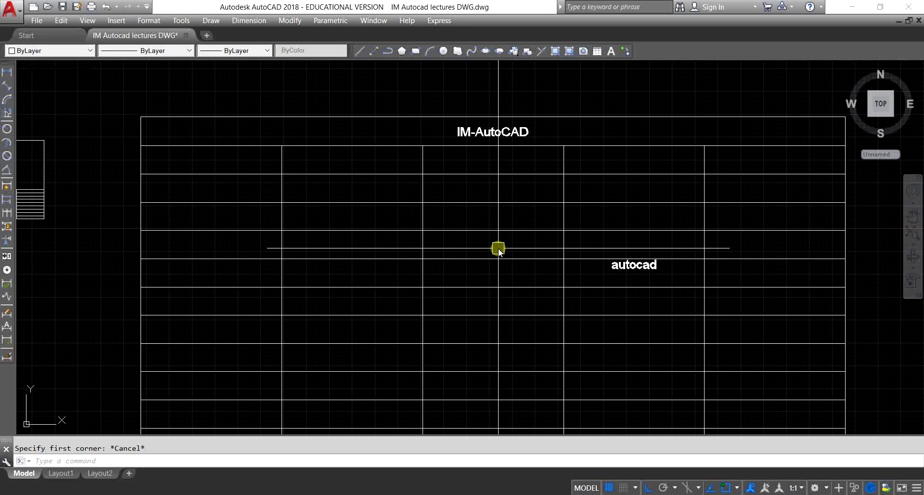
pyautogui.scroll(-4, 499, 249)
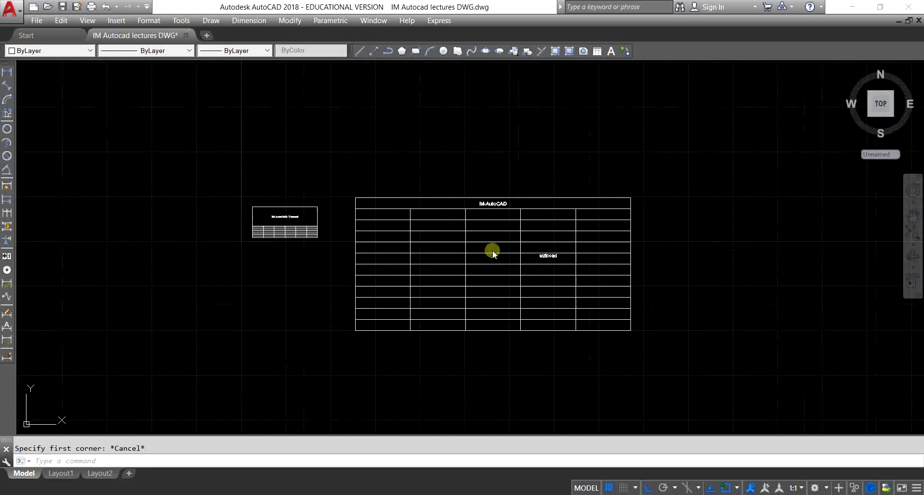